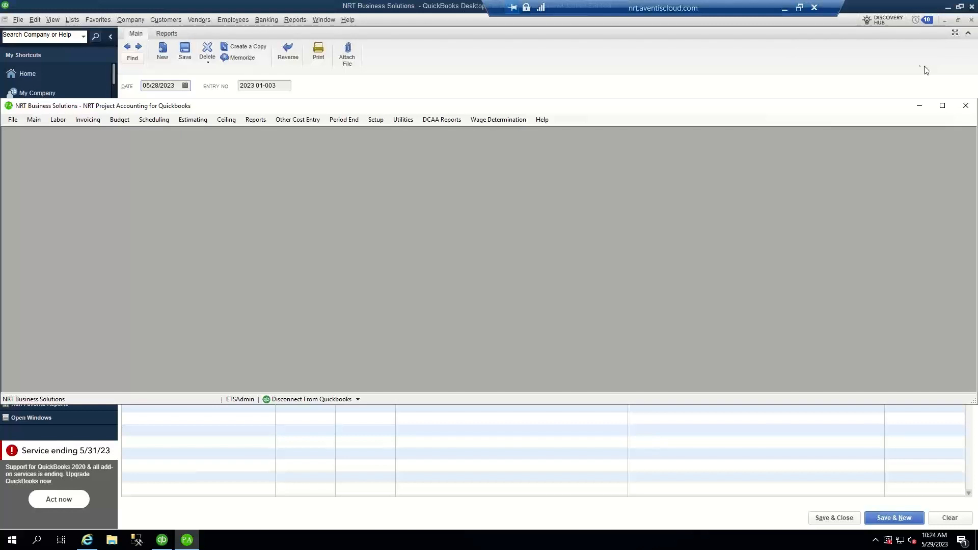
# - Search QuickBooks general journal entries (31 matches), then return to Project Accounting
pyautogui.click(570, 70)
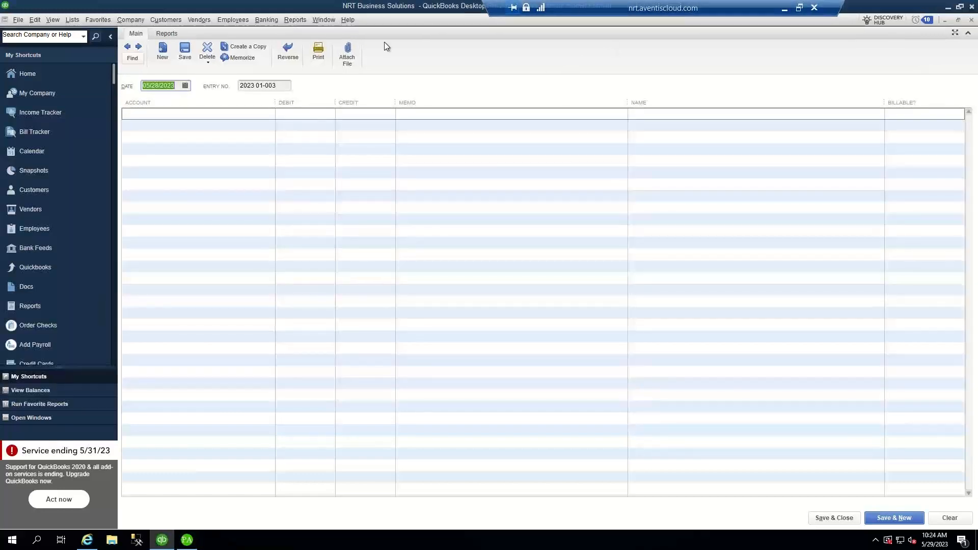
pyautogui.click(132, 60)
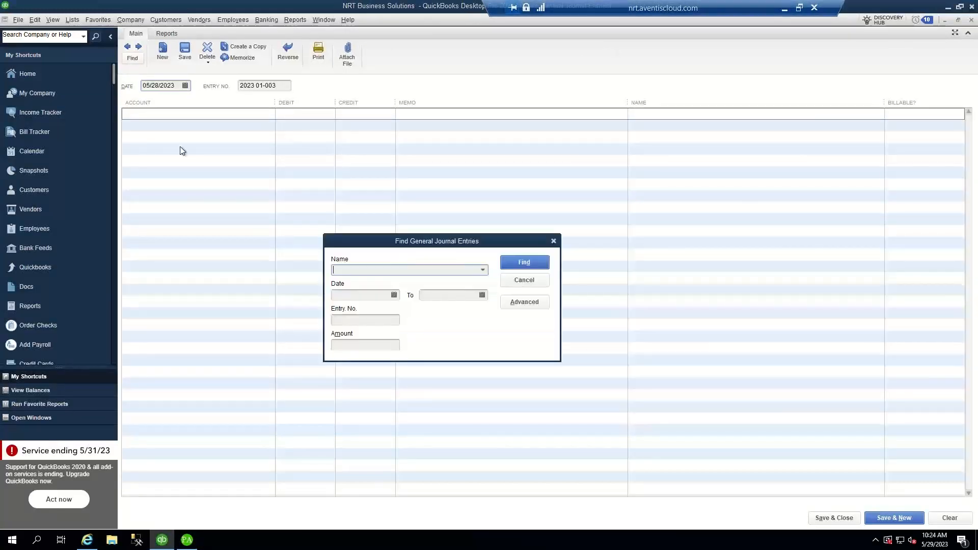
pyautogui.click(521, 262)
pyautogui.press('Escape')
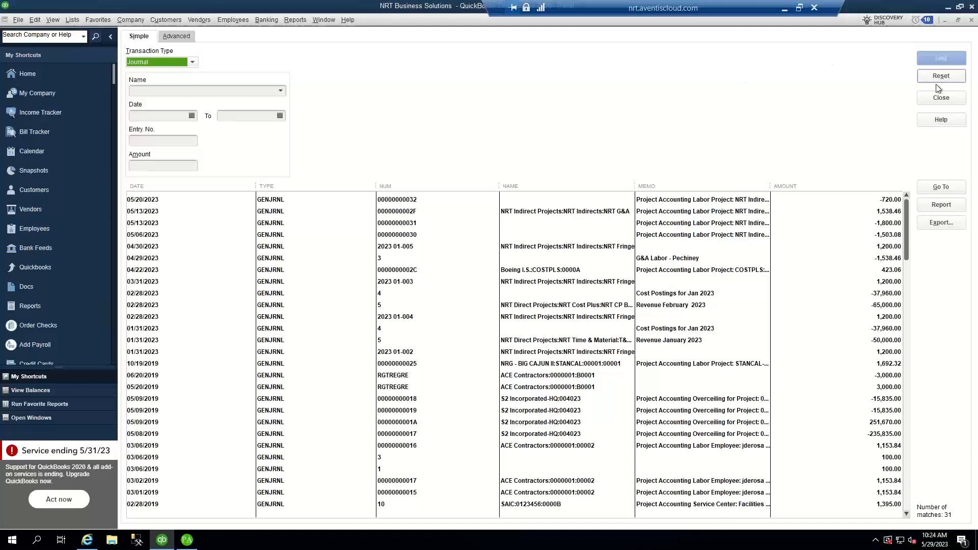
pyautogui.click(941, 97)
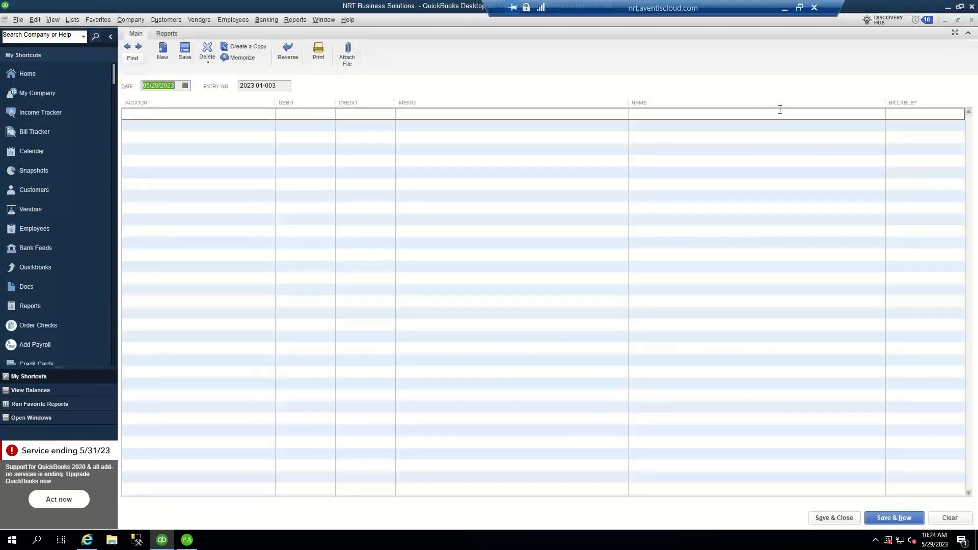
pyautogui.click(187, 540)
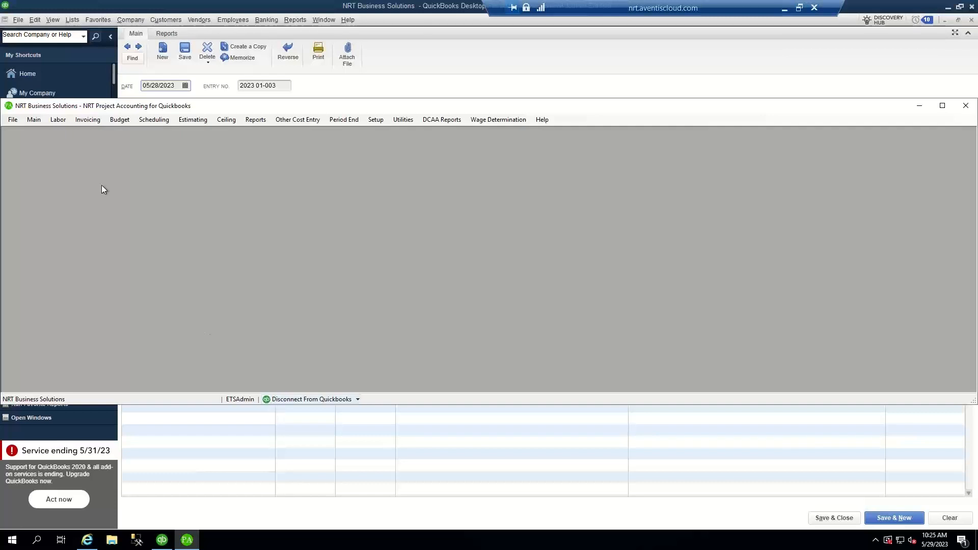
# - Open Employee Maintenance and view the employee's E-Timesheet settings: self approval, 8 daily hours
pyautogui.click(58, 123)
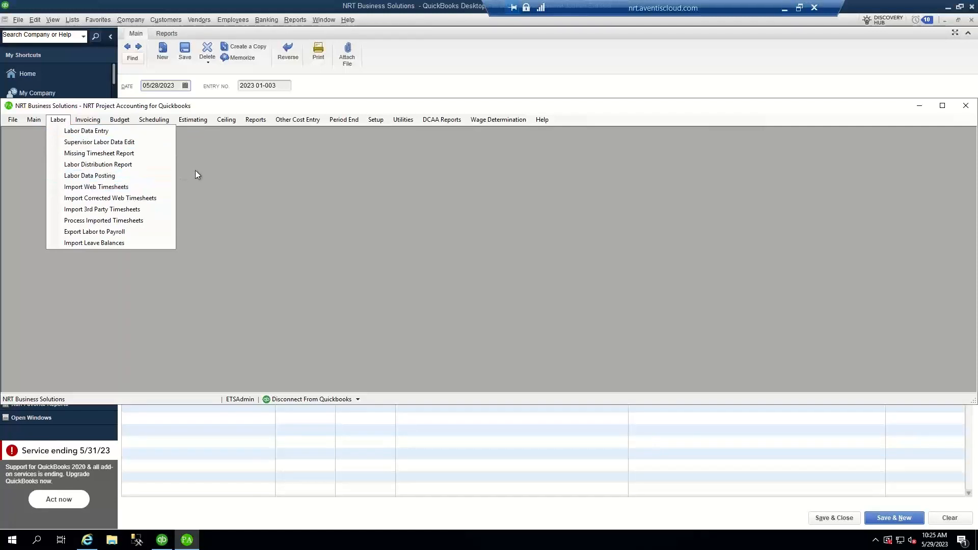
pyautogui.click(375, 119)
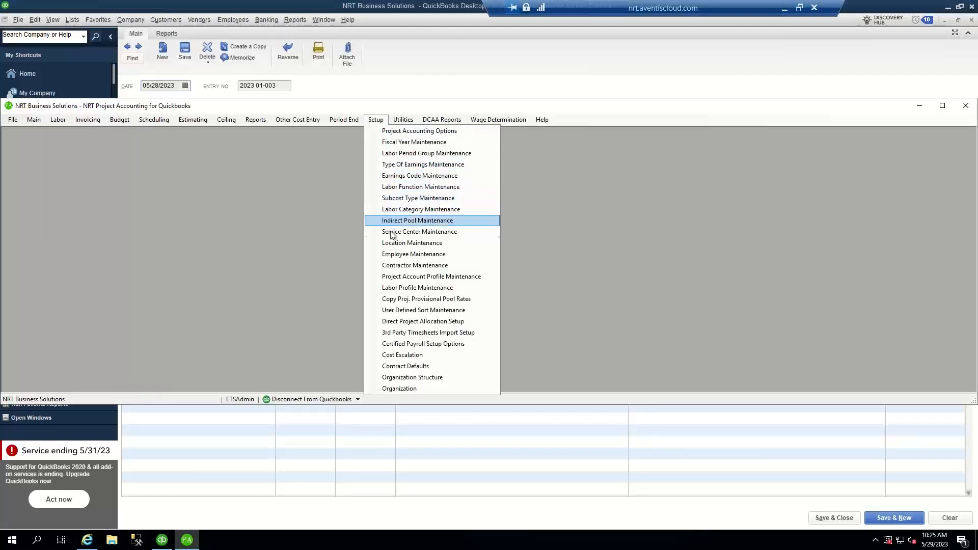
pyautogui.click(390, 254)
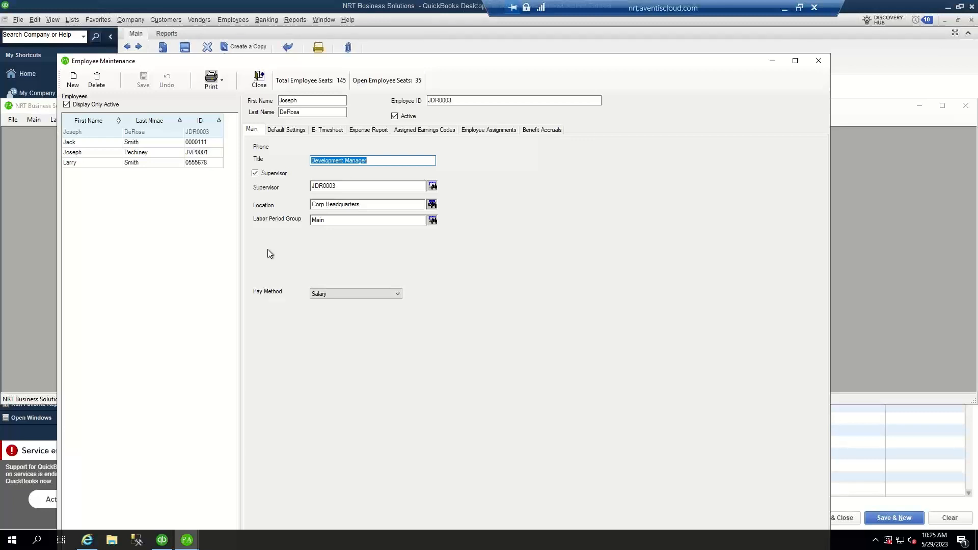
pyautogui.click(283, 131)
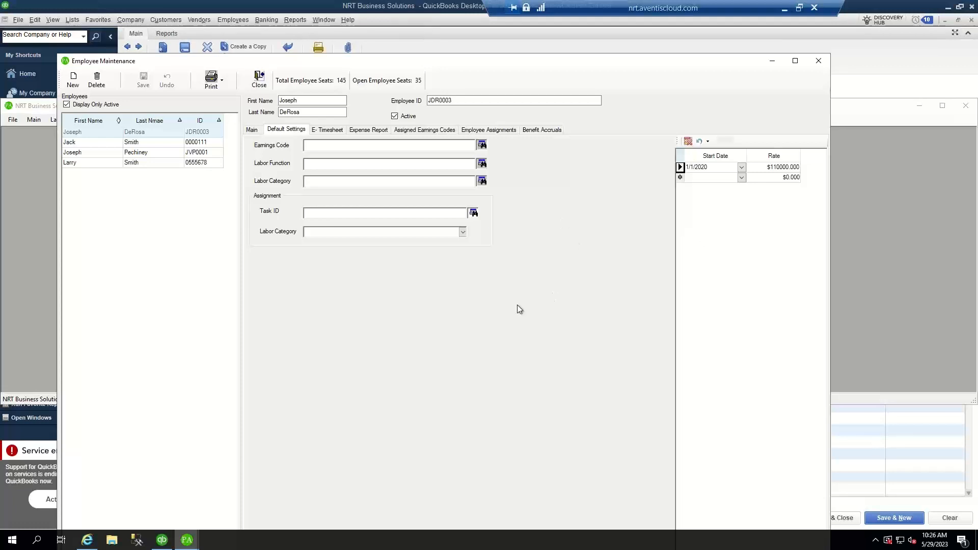
pyautogui.click(326, 129)
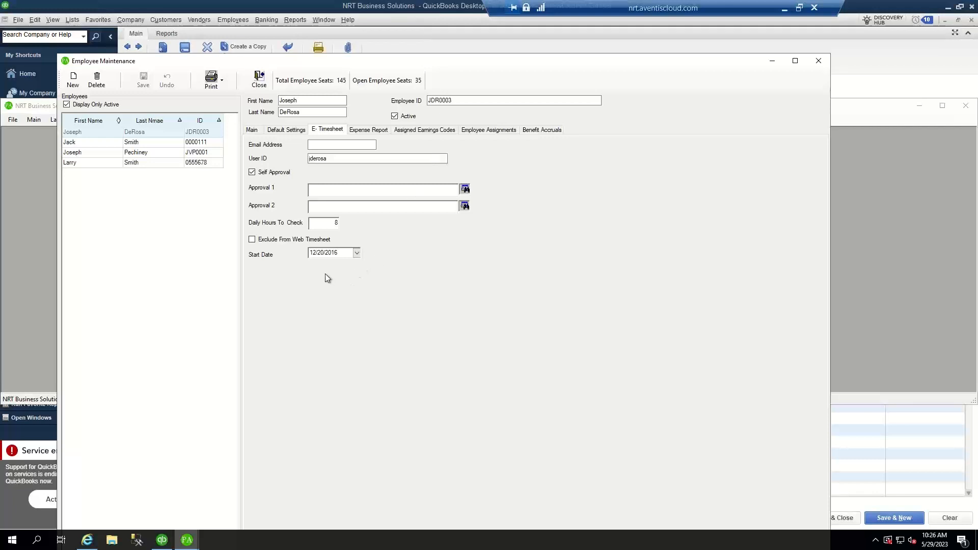
# - Review the Expense Report, Assigned Earnings Codes, Employee Assignments and Benefit Accruals tabs, then close Employee Maintenance
pyautogui.click(370, 133)
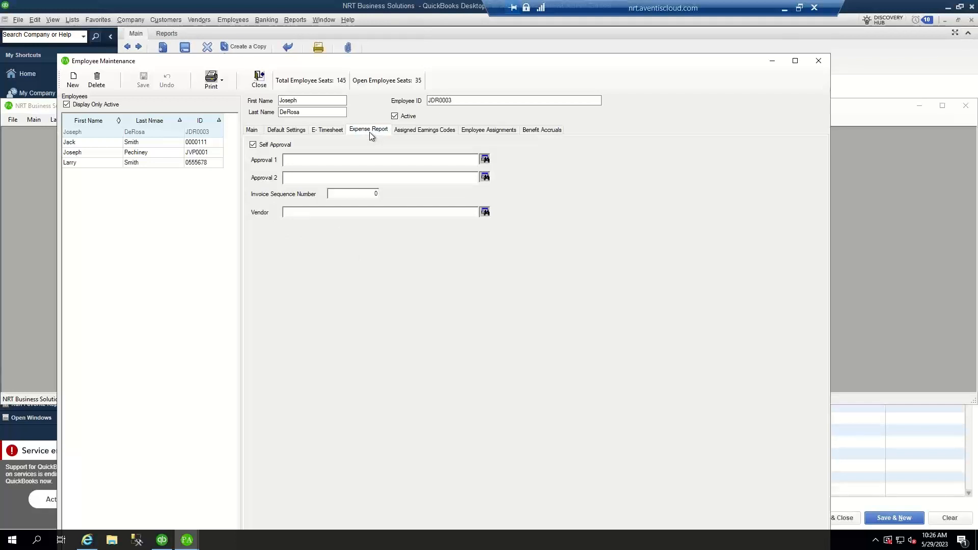
pyautogui.click(421, 131)
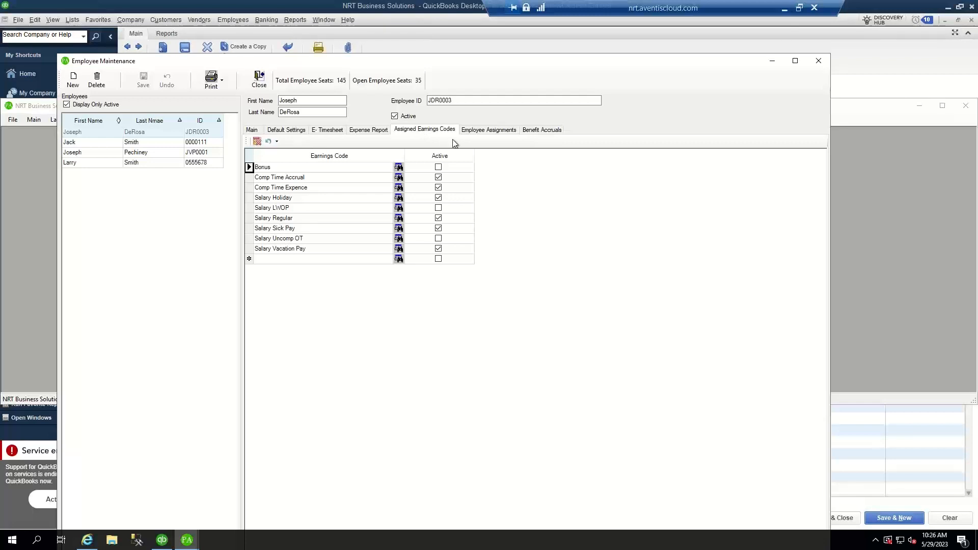
pyautogui.click(479, 132)
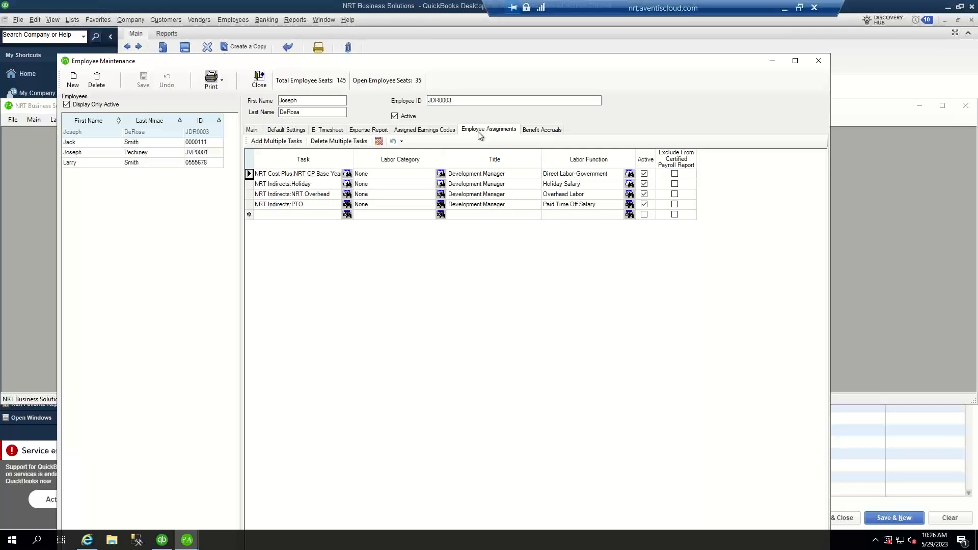
pyautogui.click(539, 131)
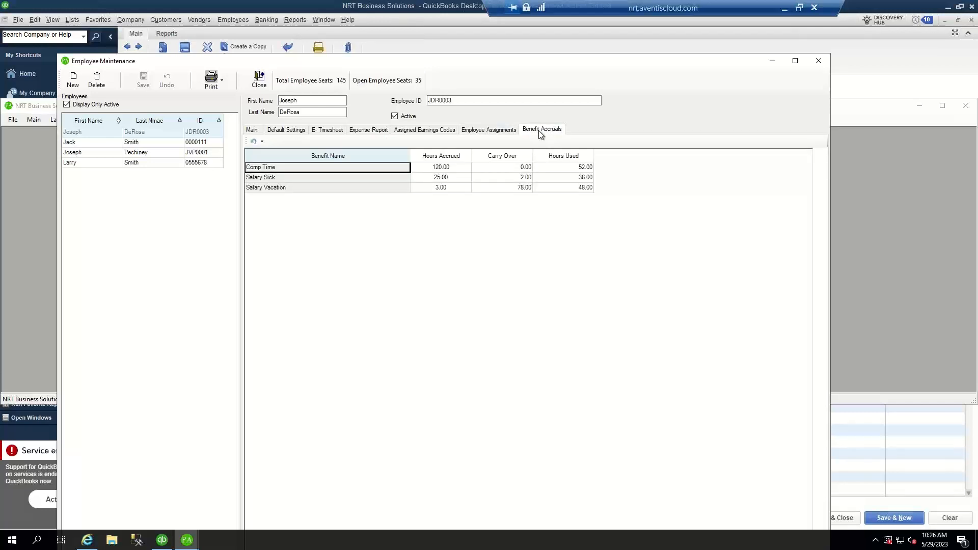
pyautogui.click(265, 86)
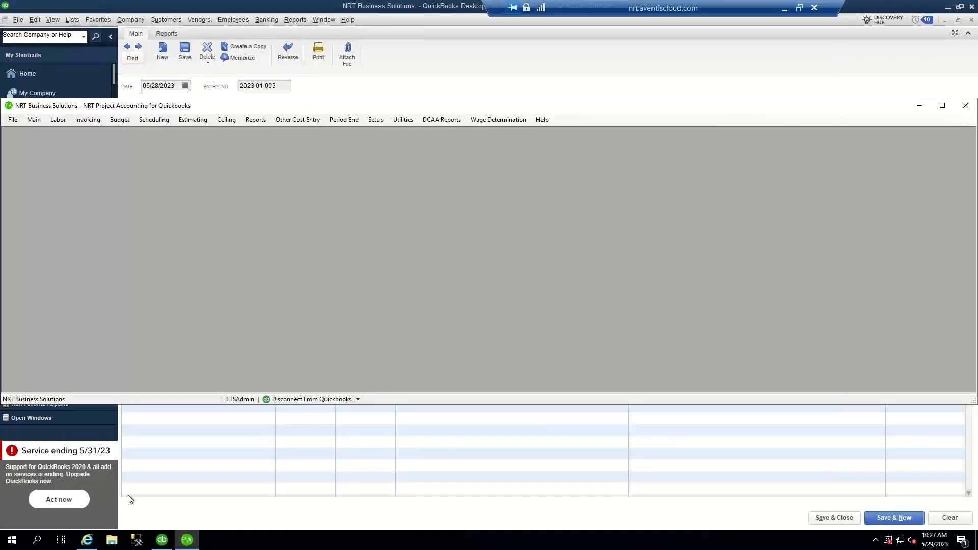
# - Log in to NRT Web Timesheet as admin with the account password
pyautogui.click(87, 541)
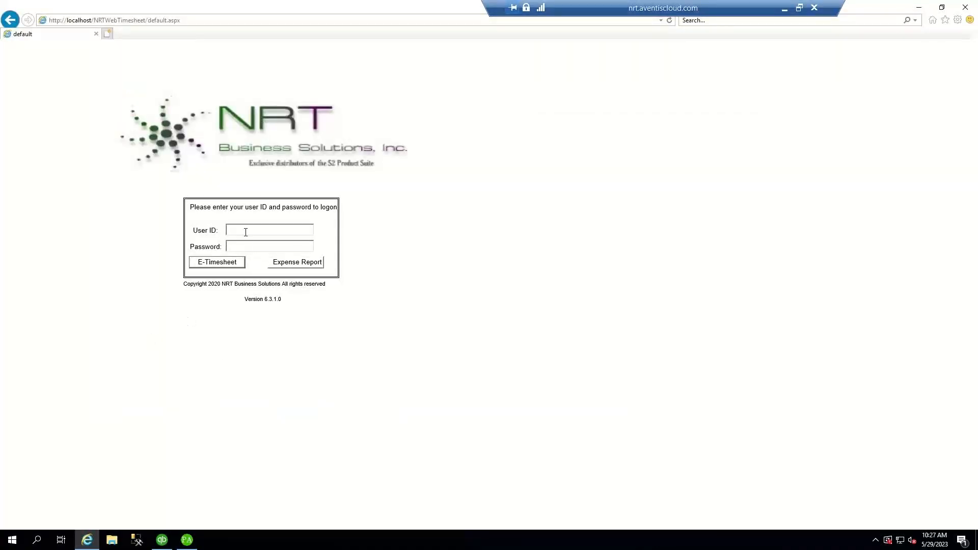
pyautogui.write('admin')
pyautogui.press('Tab')
pyautogui.write('********')
pyautogui.click(214, 265)
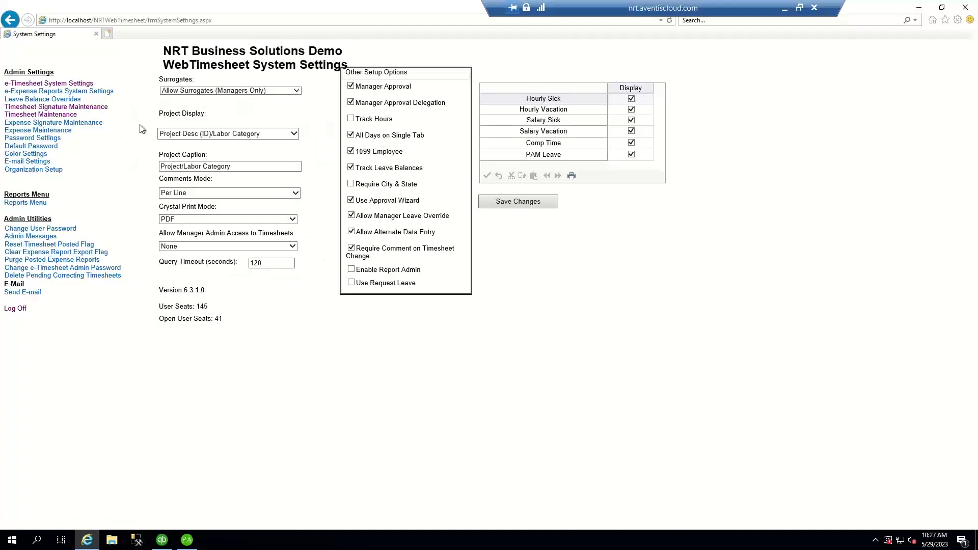
# - In Timesheet Maintenance for the Main group, open the employee's Period 021 timesheet ending 05/27/2023
pyautogui.click(50, 115)
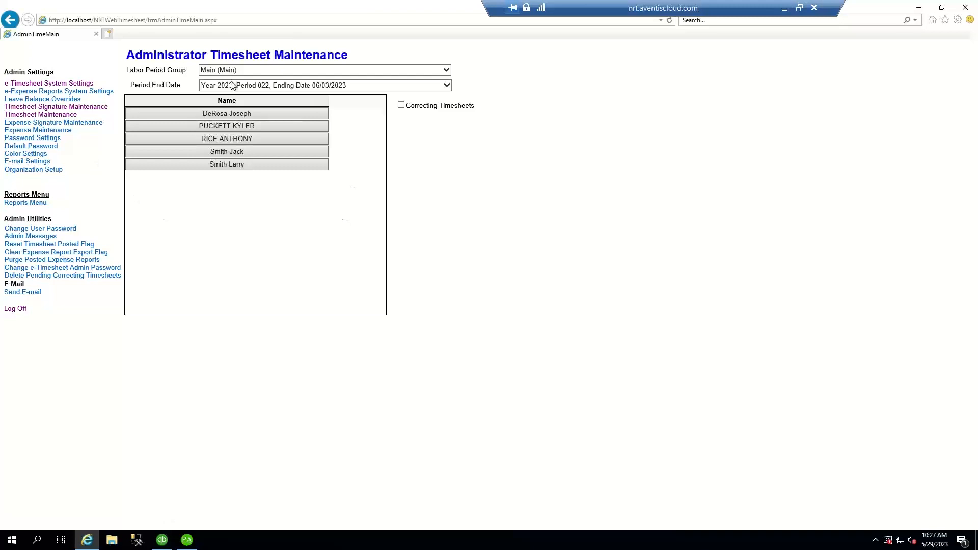
pyautogui.click(447, 71)
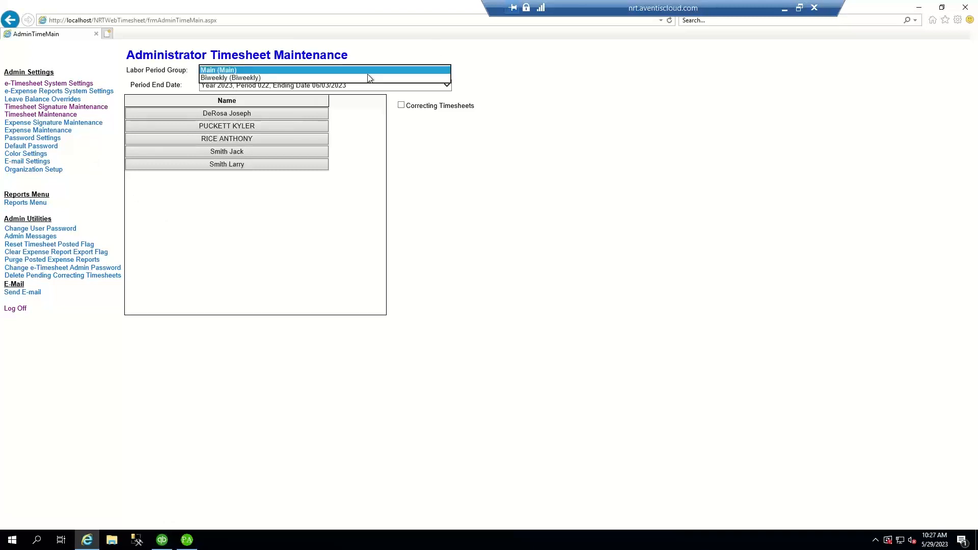
pyautogui.click(253, 69)
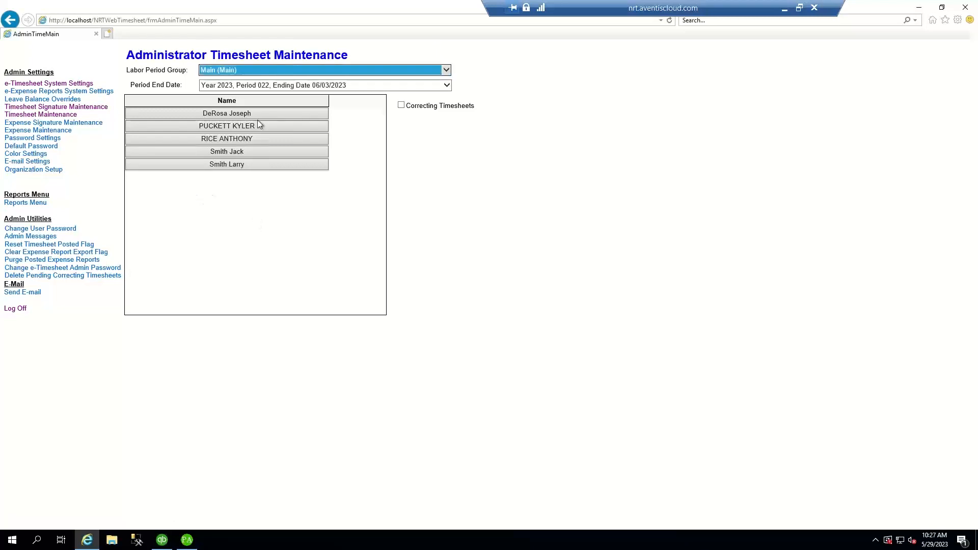
pyautogui.click(234, 114)
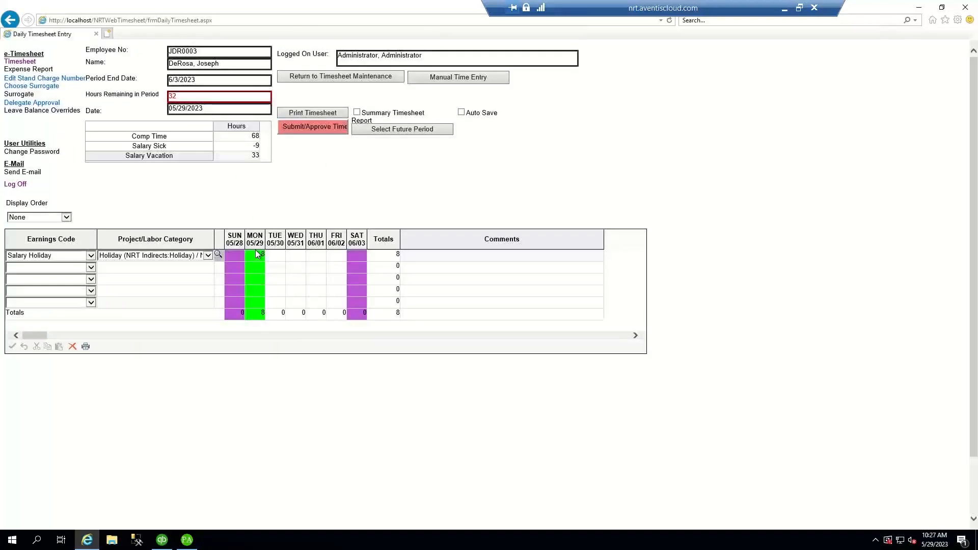
pyautogui.click(320, 77)
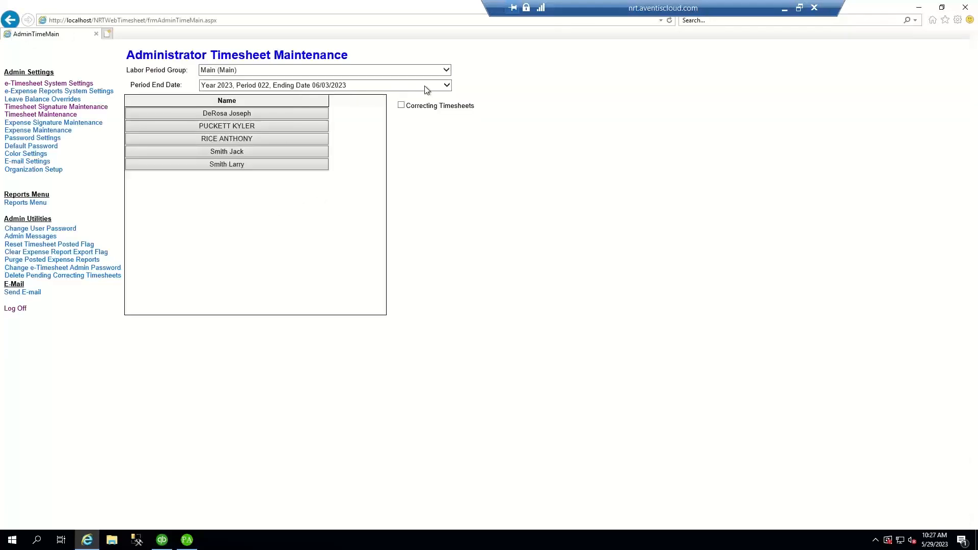
pyautogui.click(446, 85)
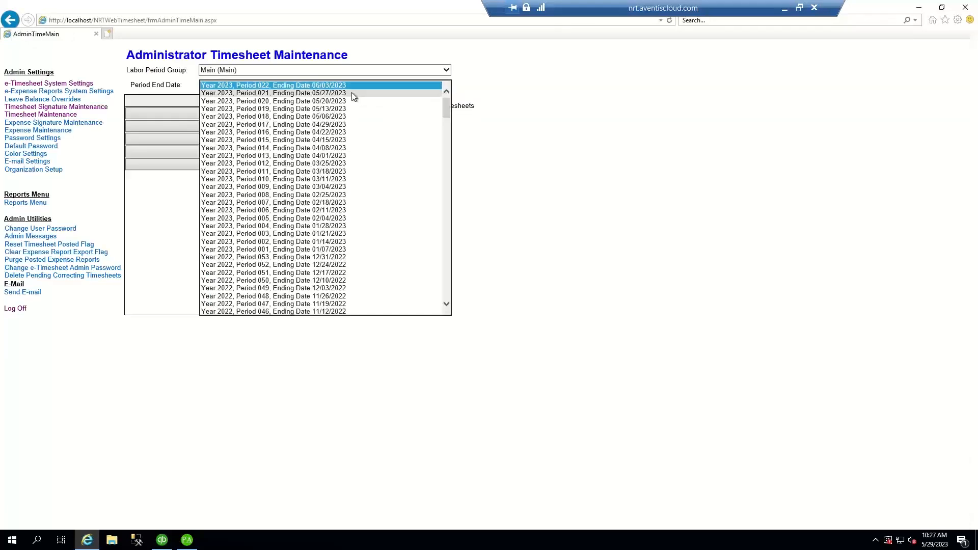
pyautogui.click(352, 92)
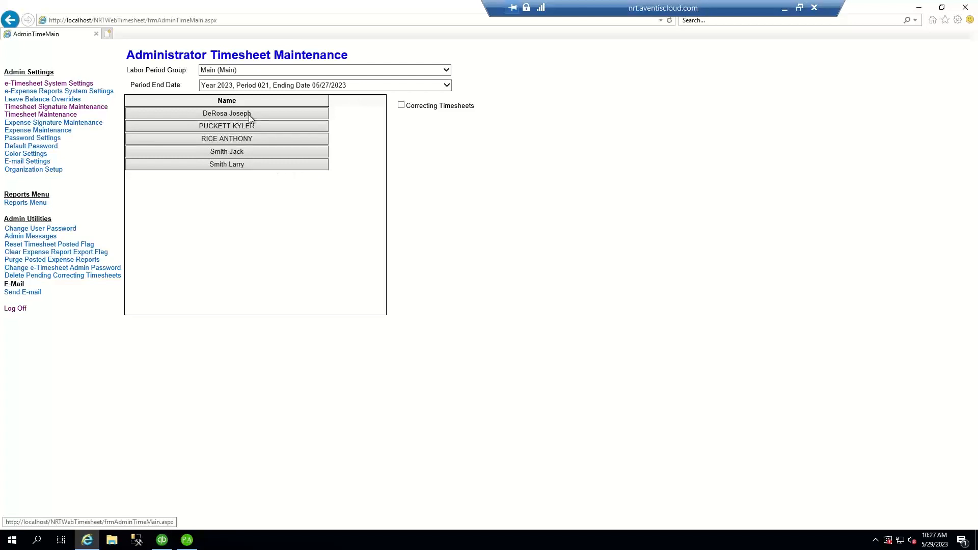
pyautogui.click(248, 115)
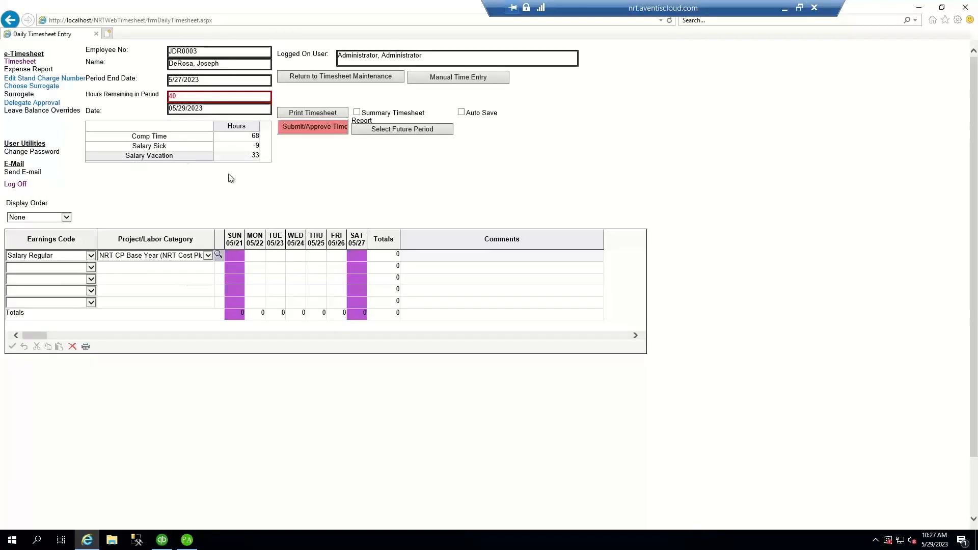
# - Set row one to Salary Regular charged to NRT CP Base Year with 8 Monday hours
pyautogui.click(90, 256)
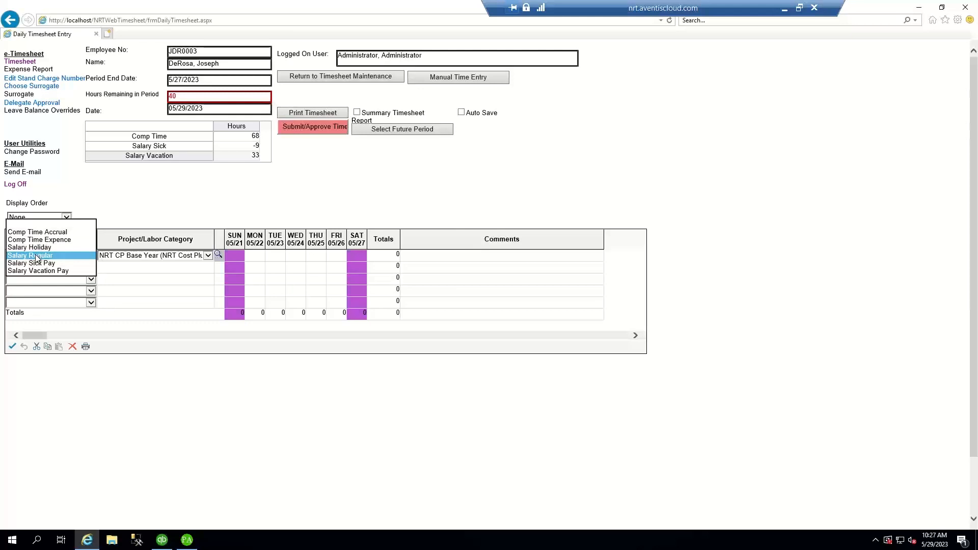
pyautogui.click(38, 256)
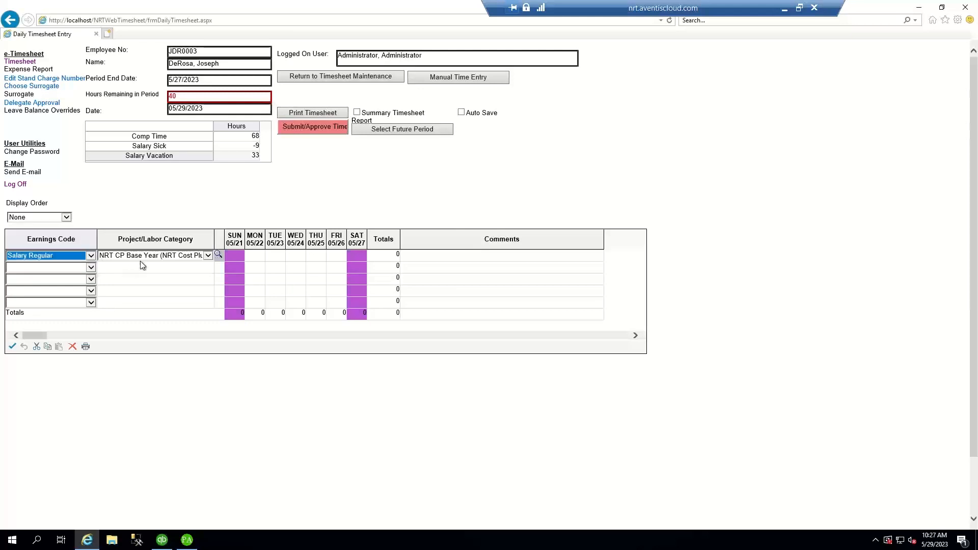
pyautogui.click(208, 256)
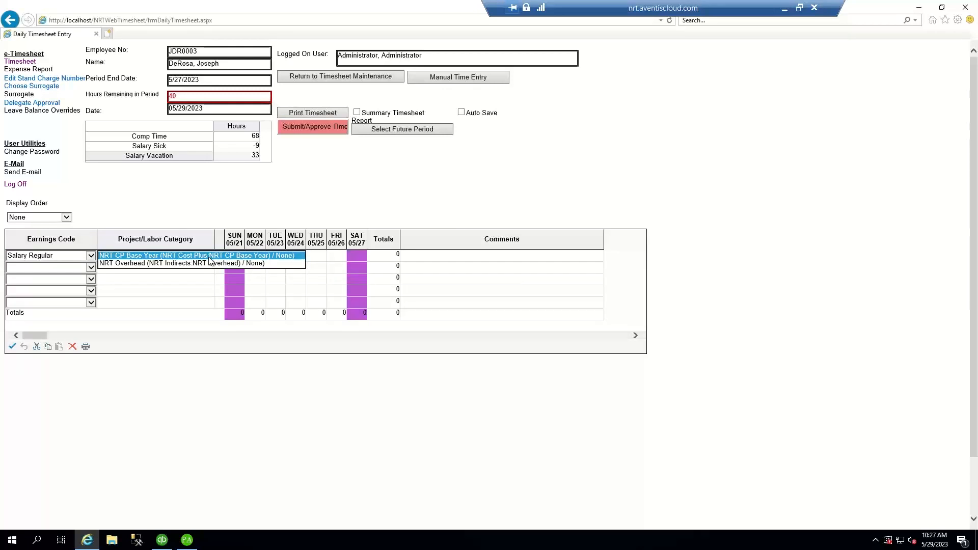
pyautogui.click(199, 257)
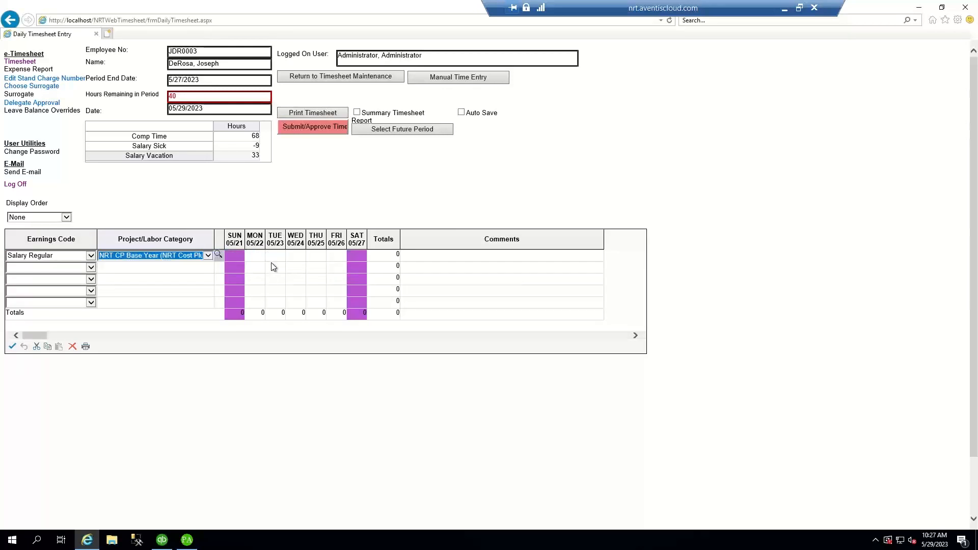
pyautogui.click(259, 257)
pyautogui.write('8')
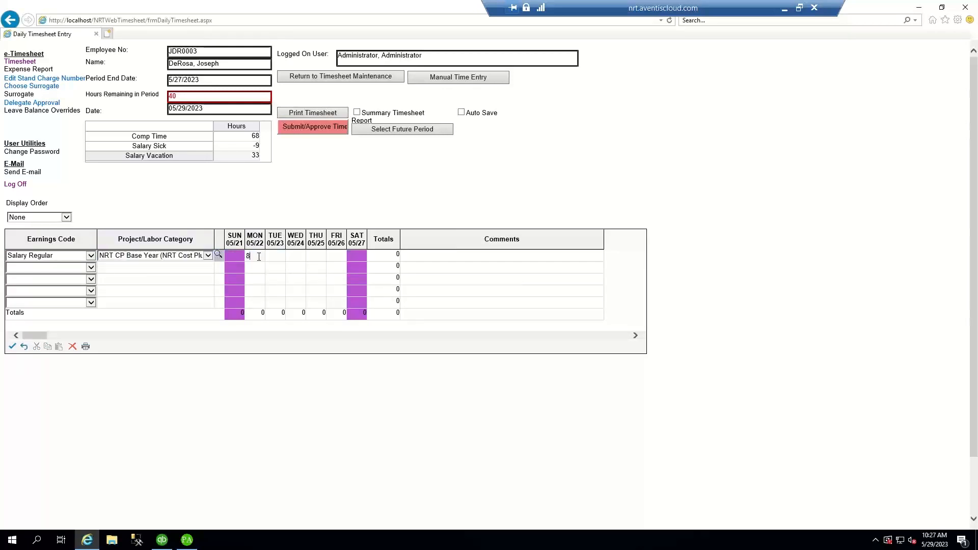
pyautogui.write('8')
pyautogui.press('Tab')
pyautogui.write('8')
pyautogui.press('Tab')
# - Add a second Salary Regular row for NRT Overhead with 8 Friday hours
pyautogui.click(90, 268)
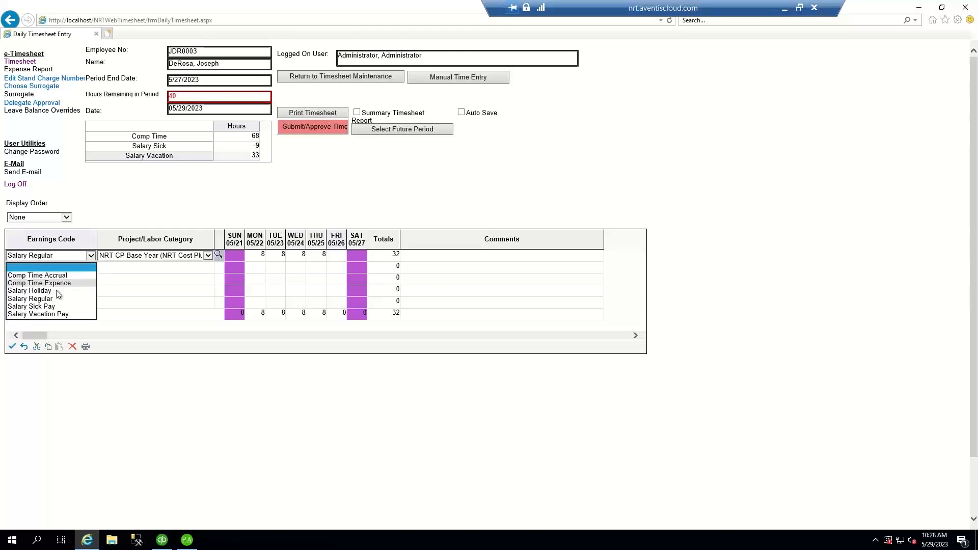
pyautogui.click(80, 301)
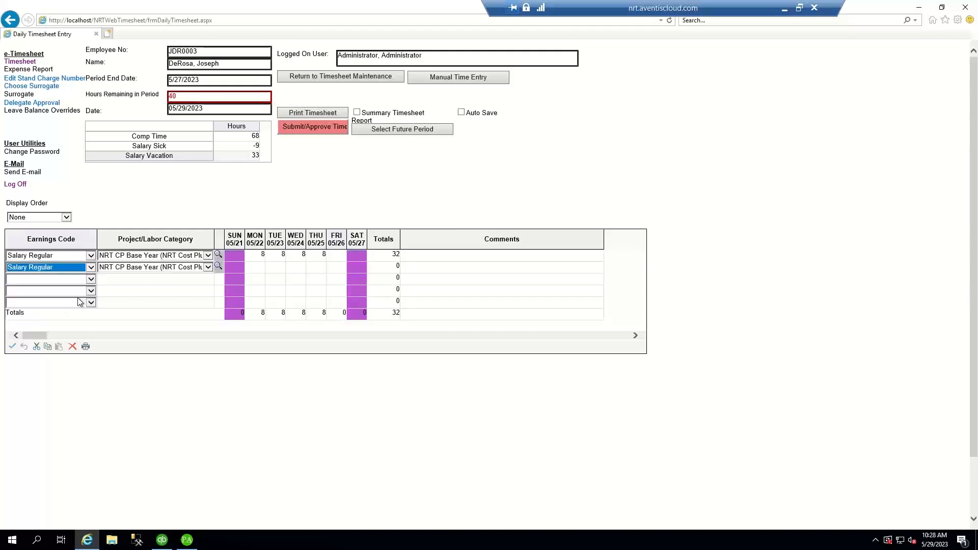
pyautogui.click(208, 267)
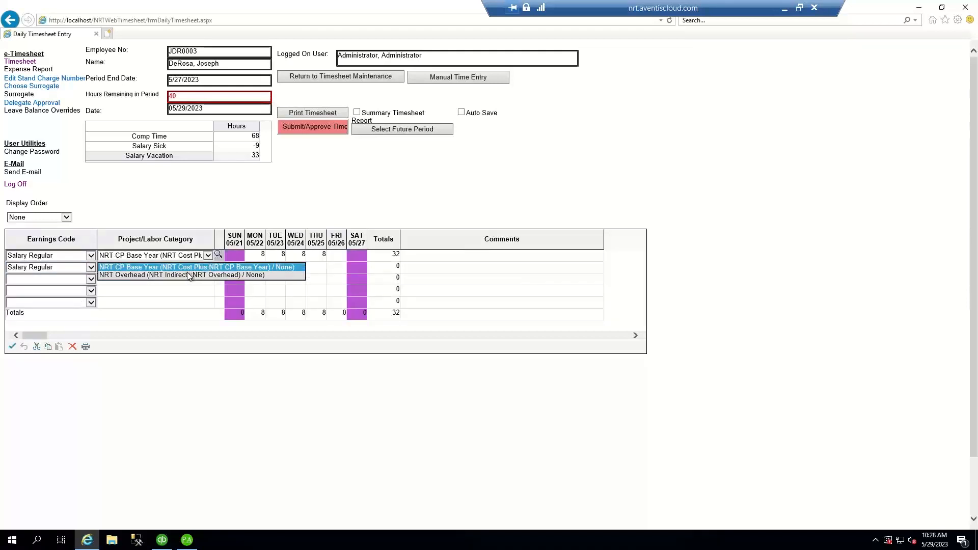
pyautogui.click(188, 275)
pyautogui.click(341, 267)
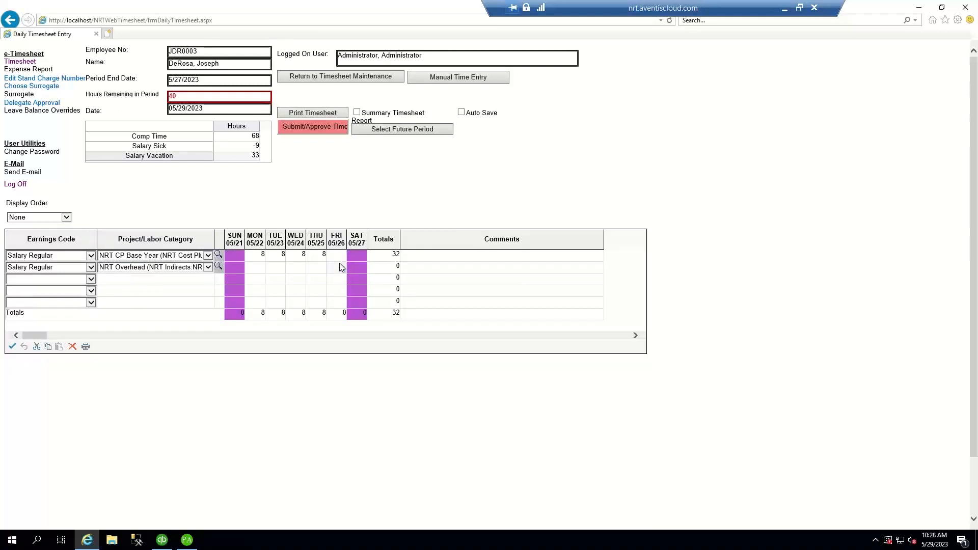
pyautogui.write('8')
pyautogui.press('Tab')
# - Save the 40-hour timesheet and submit it, returning to the employee list
pyautogui.click(12, 346)
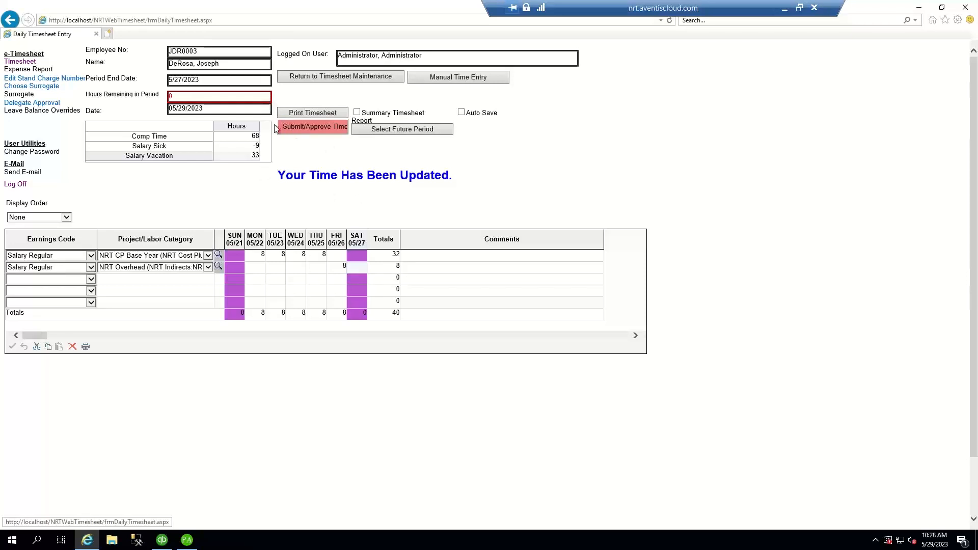
pyautogui.click(307, 130)
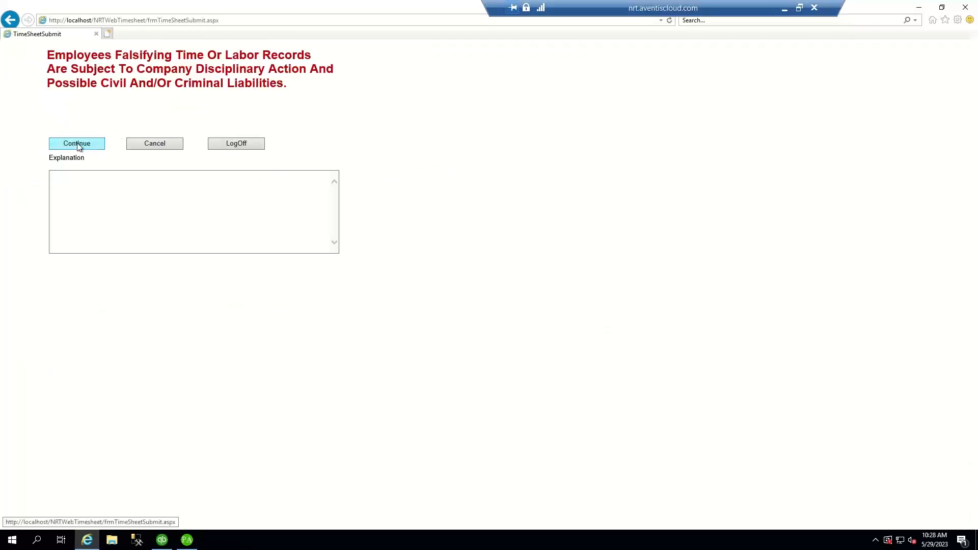
pyautogui.click(77, 143)
pyautogui.click(106, 143)
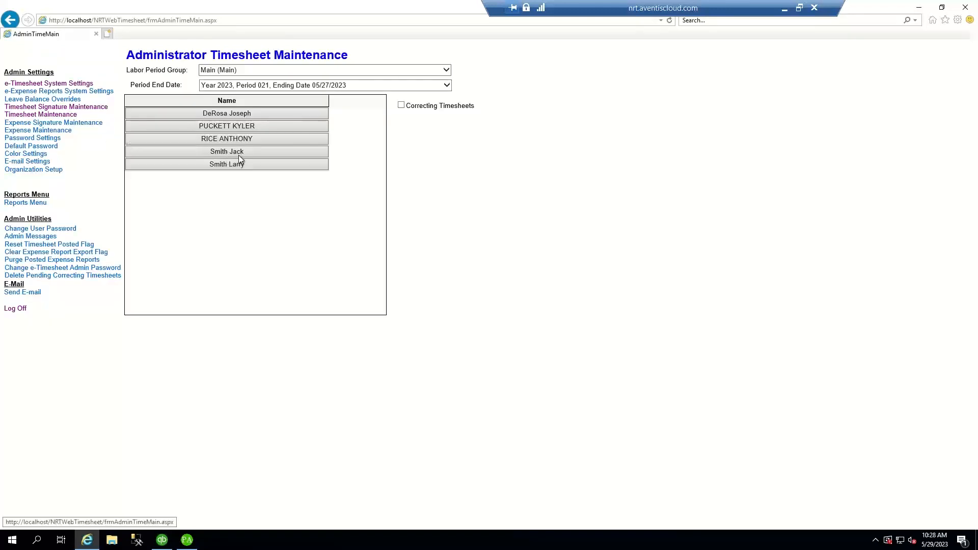
# - On the next employee's timesheet, enter Hour Regular with 8 hours each day Monday through Friday
pyautogui.click(236, 152)
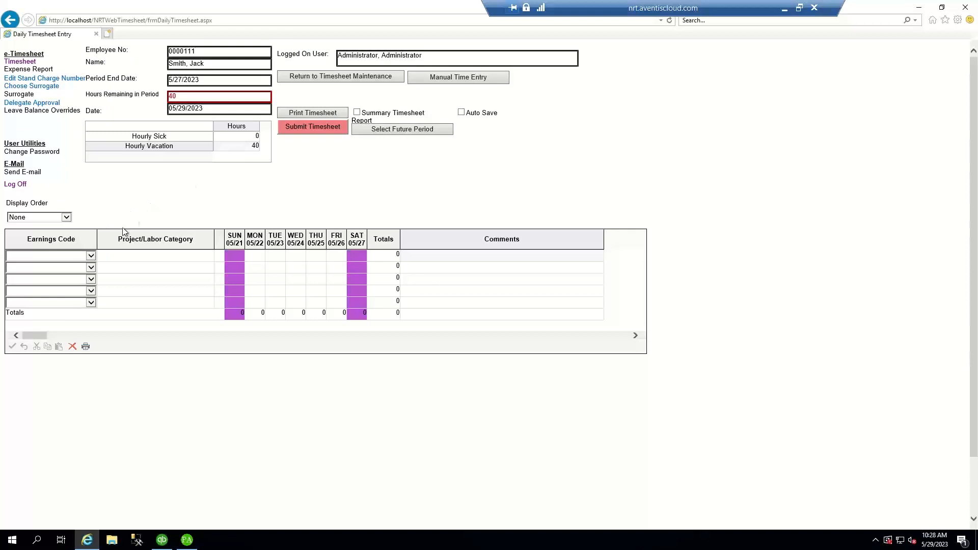
pyautogui.click(93, 256)
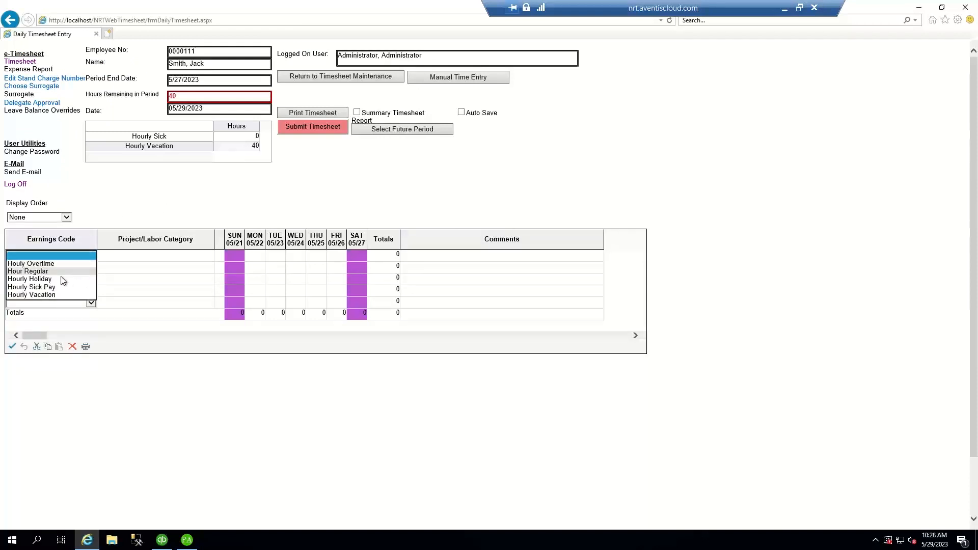
pyautogui.click(53, 274)
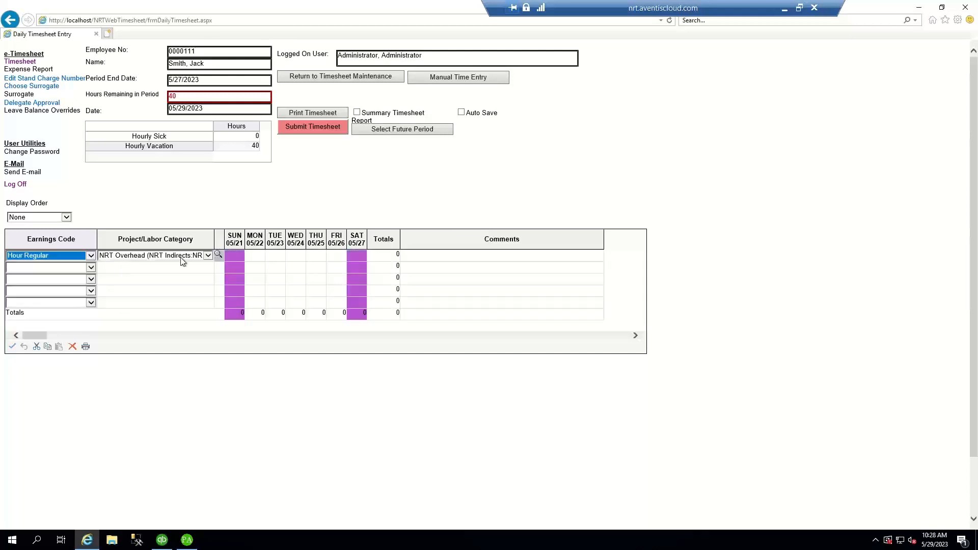
pyautogui.click(254, 255)
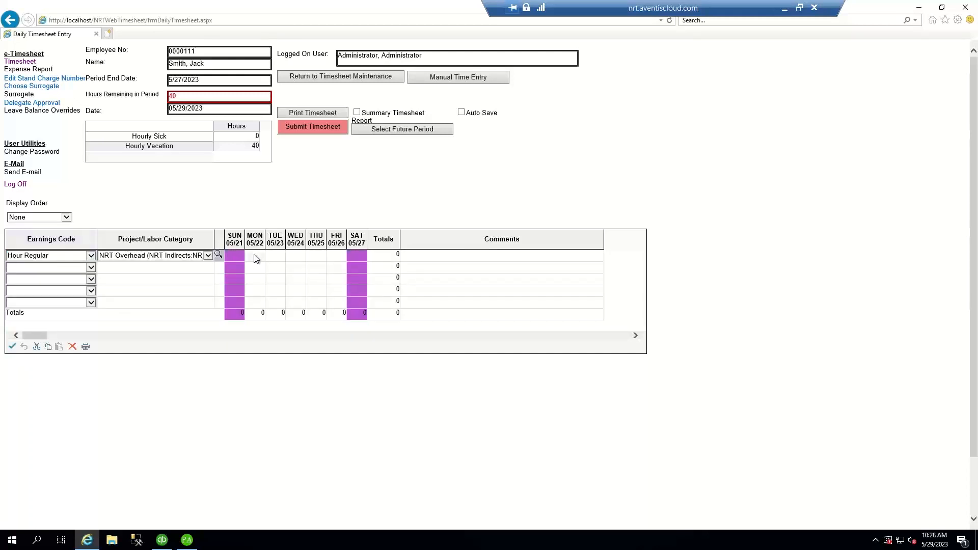
pyautogui.write('8')
pyautogui.press('Tab')
pyautogui.write('8')
pyautogui.press('Tab')
pyautogui.write('8')
pyautogui.press('Tab')
pyautogui.write('8')
pyautogui.press('Tab')
pyautogui.write('8')
pyautogui.press('Tab')
# - Save the 40-hour timesheet, submit it, and return to the employee list
pyautogui.click(12, 347)
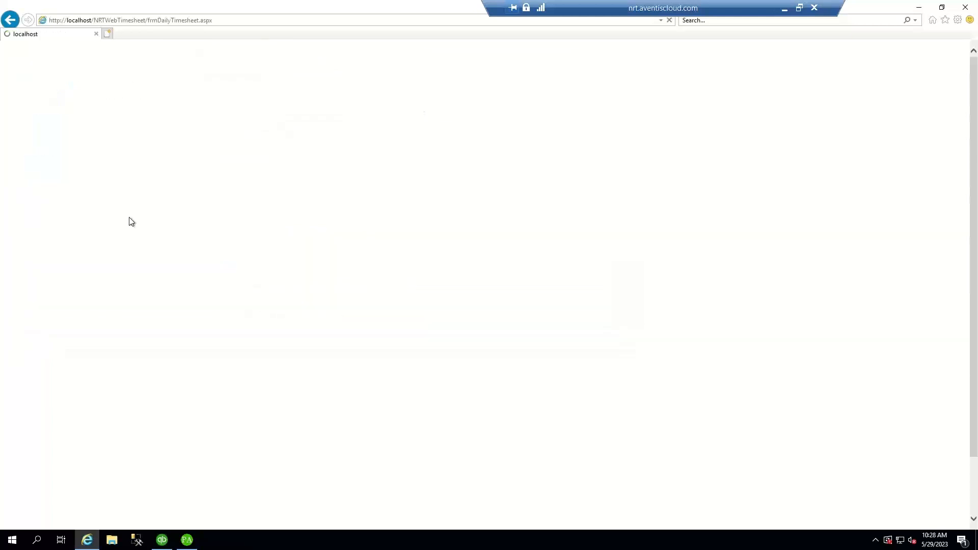
pyautogui.click(307, 129)
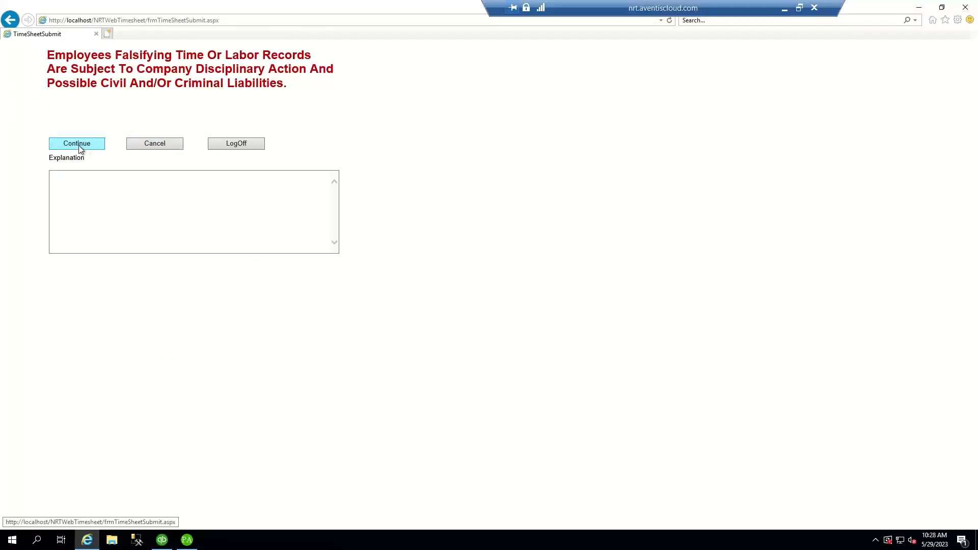
pyautogui.click(79, 145)
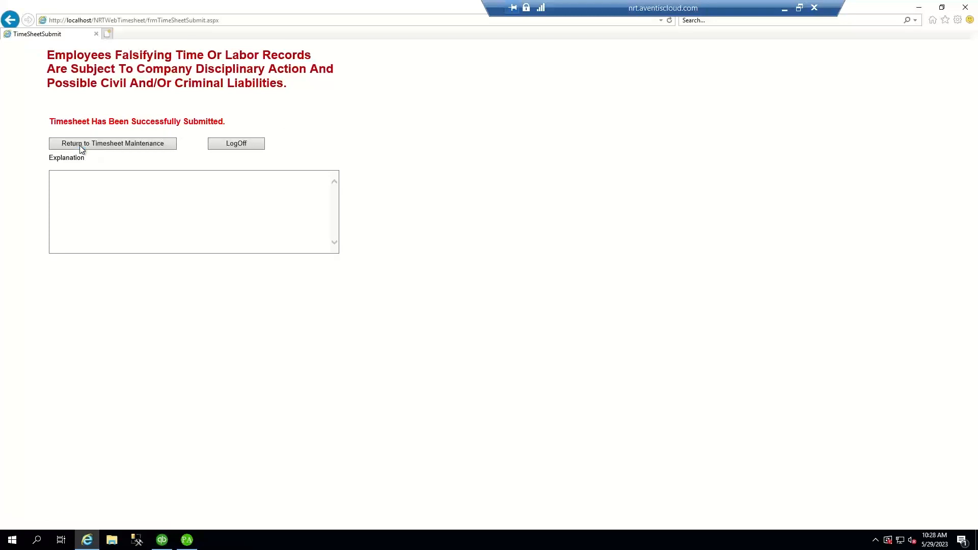
pyautogui.click(107, 146)
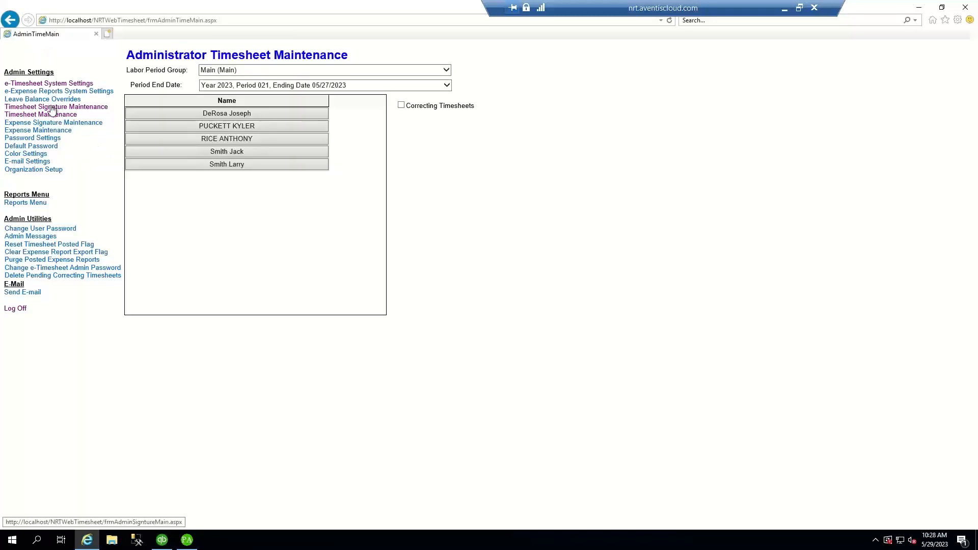
# - In Timesheet Signature Maintenance, give the submitted timesheet Approved 1 and Approved 2, then save
pyautogui.click(54, 108)
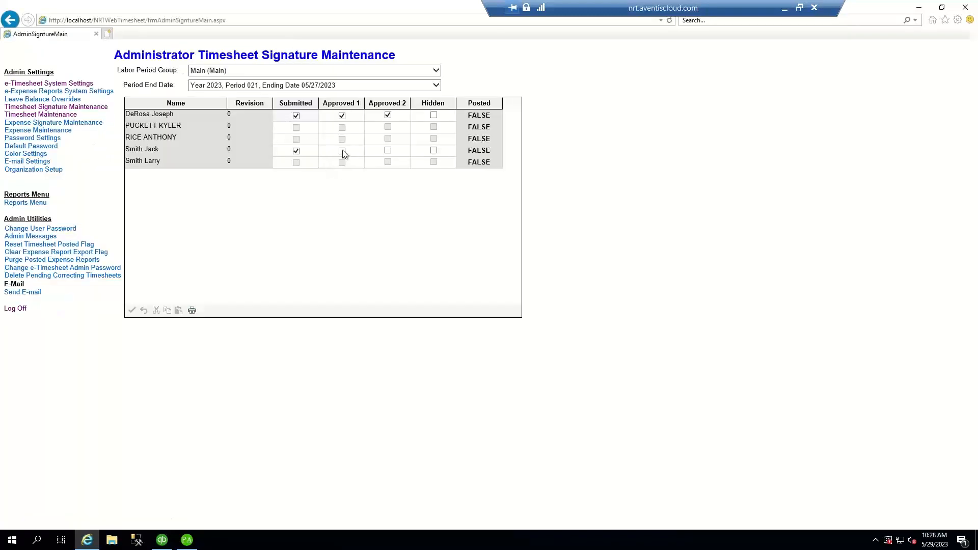
pyautogui.click(341, 151)
pyautogui.click(387, 151)
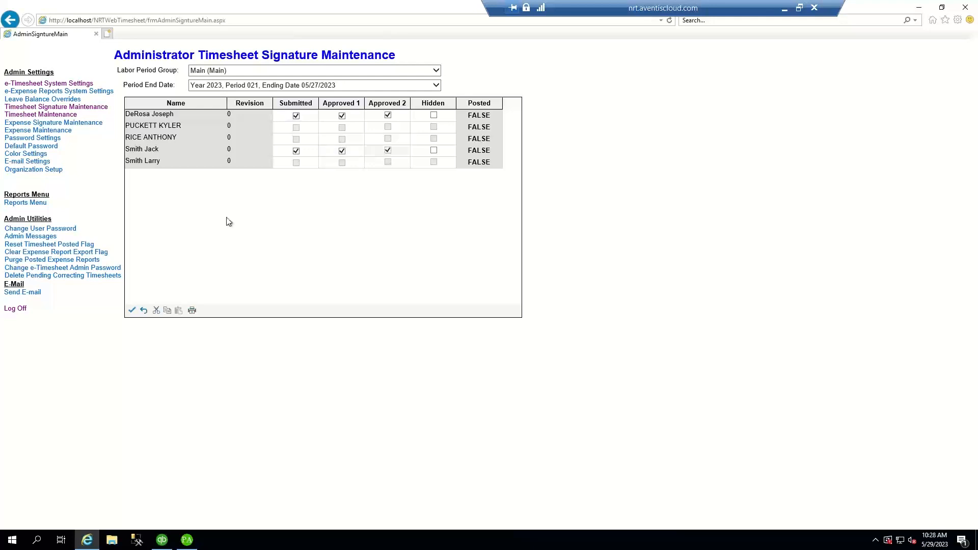
pyautogui.click(132, 310)
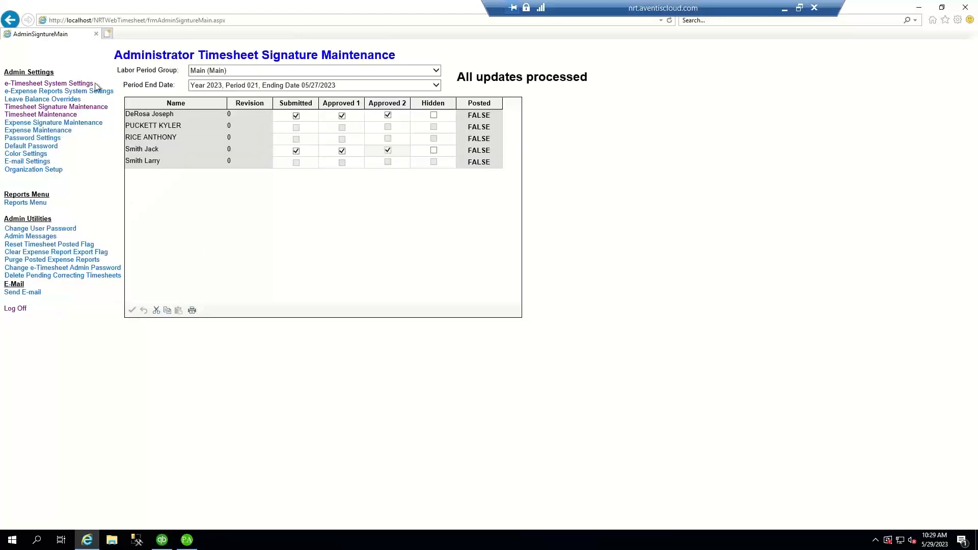
pyautogui.click(413, 72)
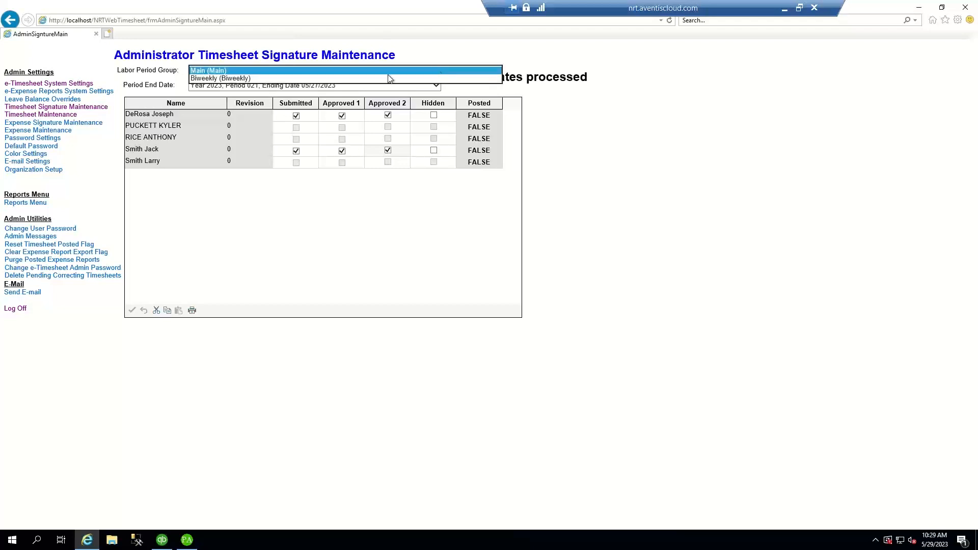
pyautogui.click(50, 119)
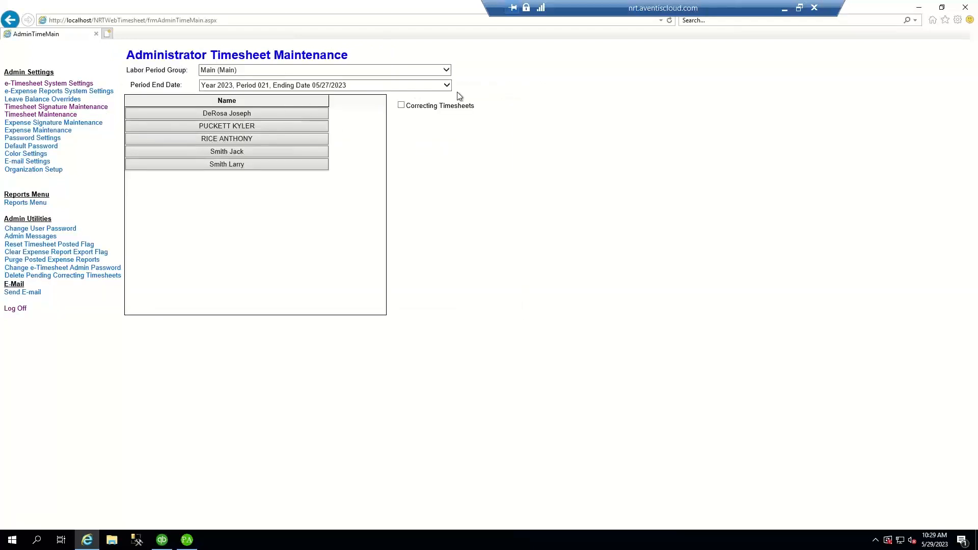
# - In the Biweekly group, add 8 hours Tuesday through Thursday on the employee's NRT Fixed Price row
pyautogui.click(446, 77)
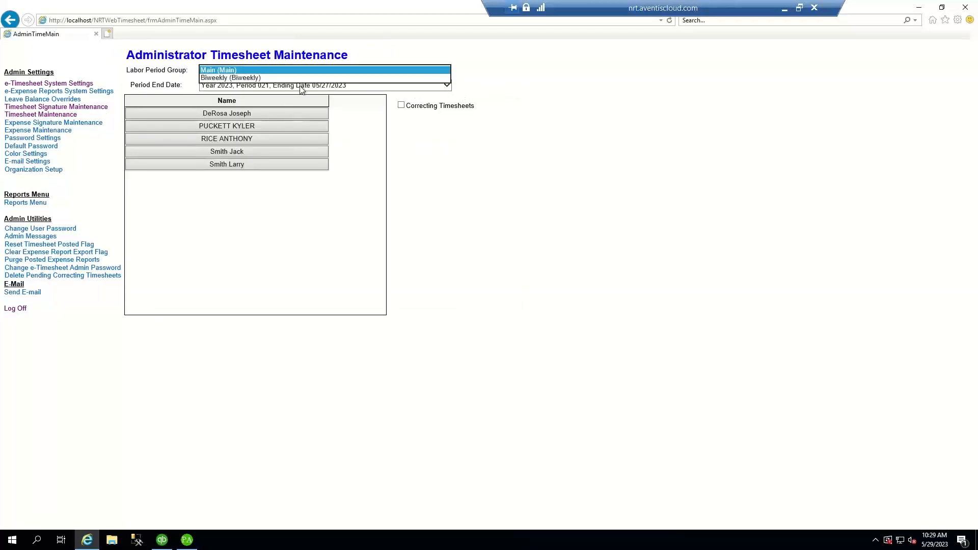
pyautogui.click(283, 78)
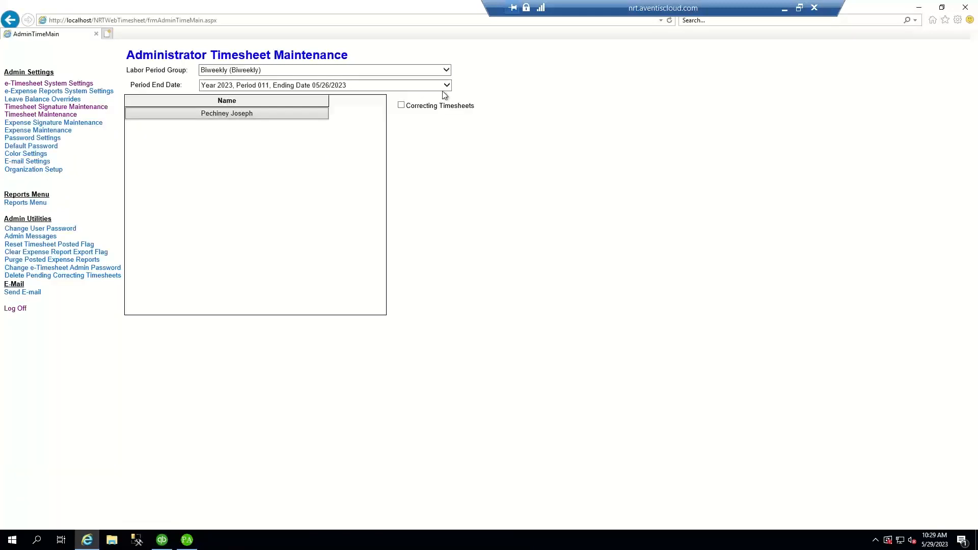
pyautogui.click(270, 113)
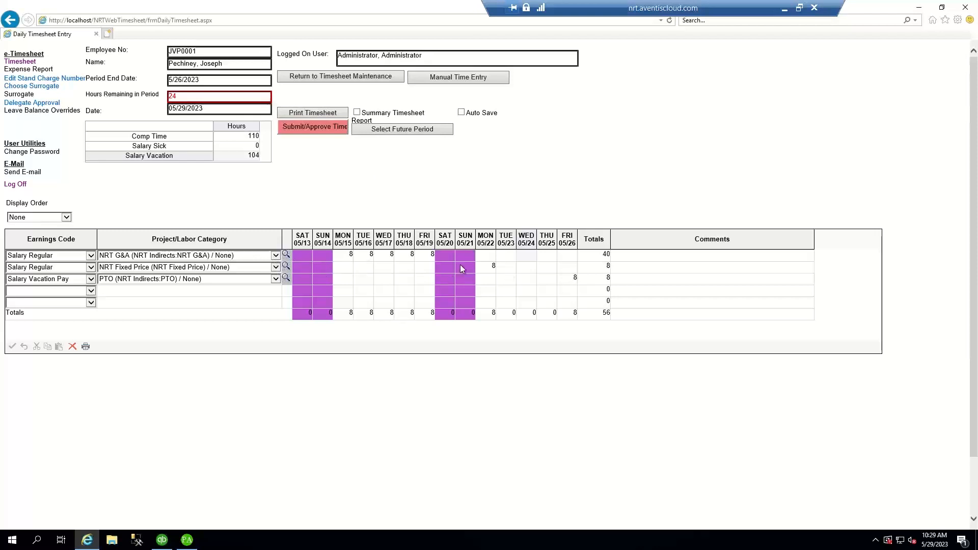
pyautogui.click(508, 268)
pyautogui.write('8')
pyautogui.press('Tab')
pyautogui.write('8')
pyautogui.press('Tab')
pyautogui.write('8')
pyautogui.press('Tab')
# - Save and submit the 80-hour biweekly timesheet, then log off the web timesheet
pyautogui.click(12, 347)
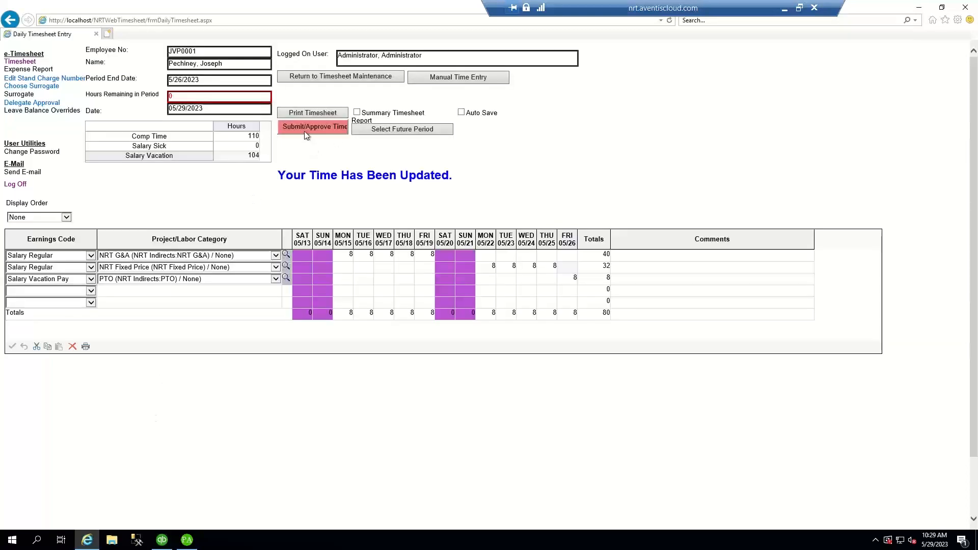
pyautogui.click(305, 132)
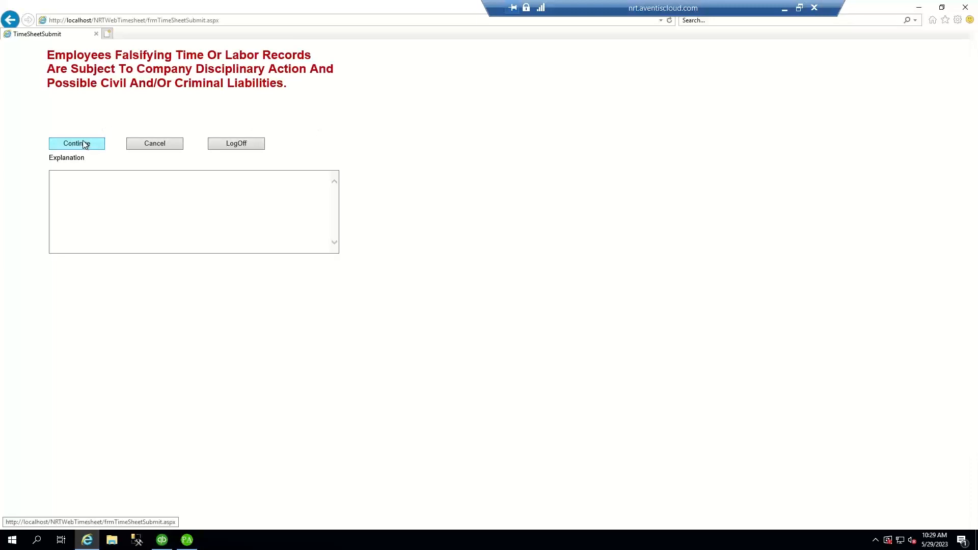
pyautogui.click(85, 144)
pyautogui.click(115, 146)
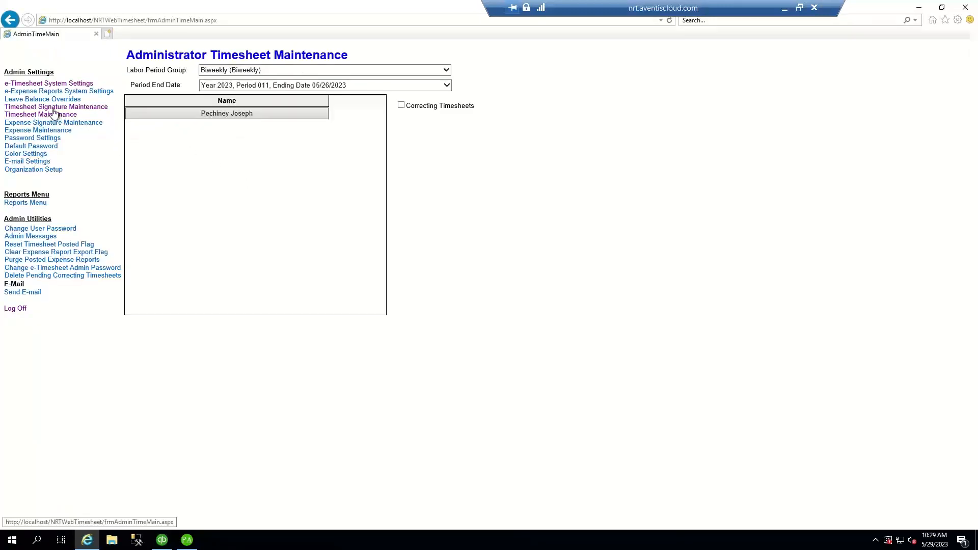
pyautogui.click(14, 309)
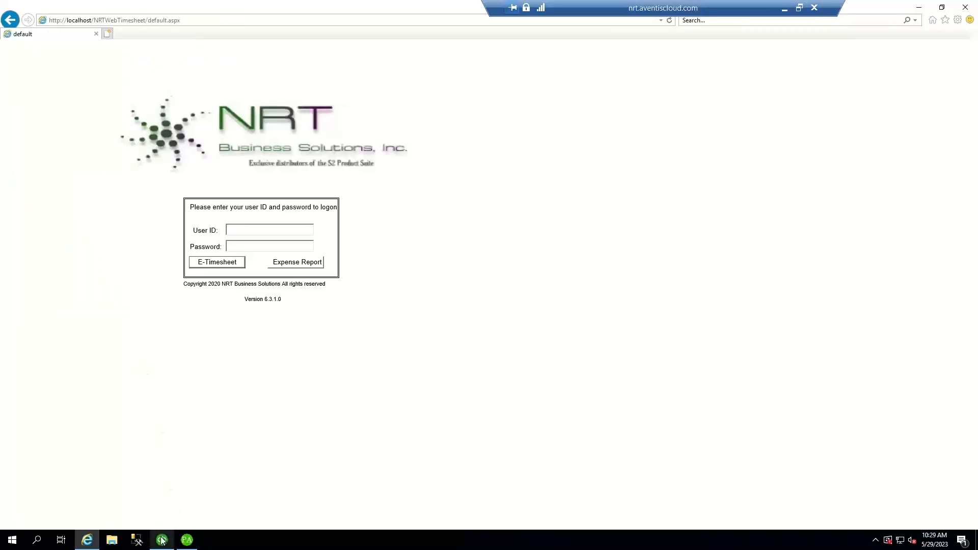
# - Set the web timesheet import to group Main, fiscal year 2023, period 21 ending 5/27/2023
pyautogui.click(185, 541)
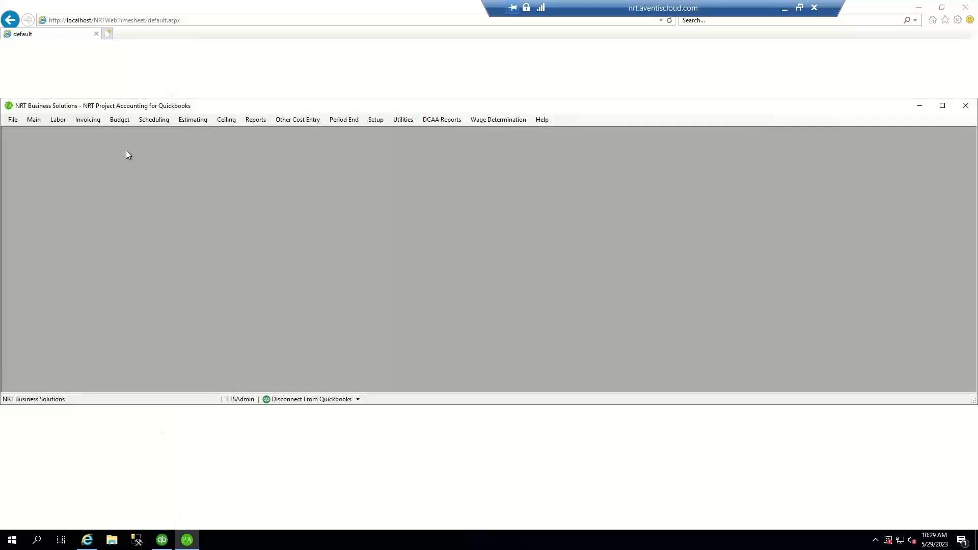
pyautogui.click(58, 121)
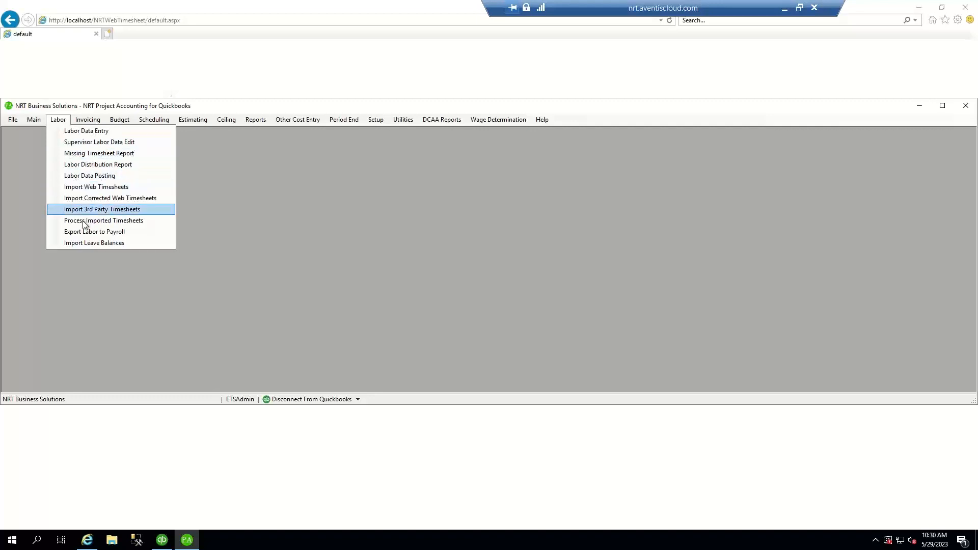
pyautogui.click(80, 188)
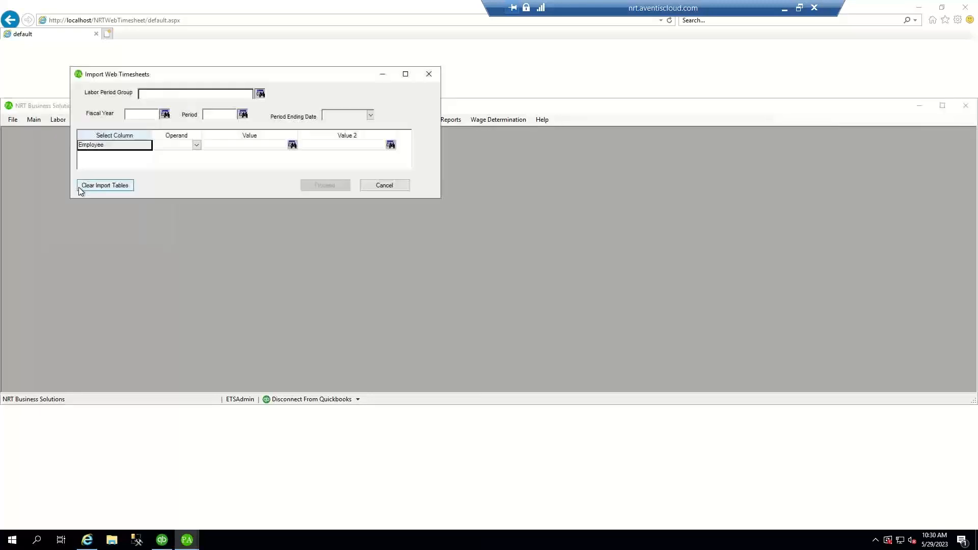
pyautogui.click(259, 95)
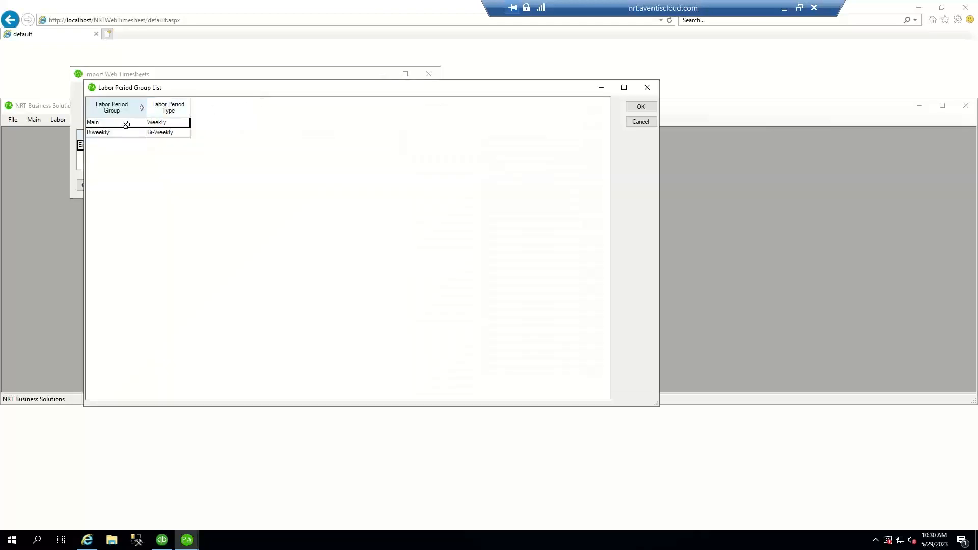
pyautogui.click(644, 109)
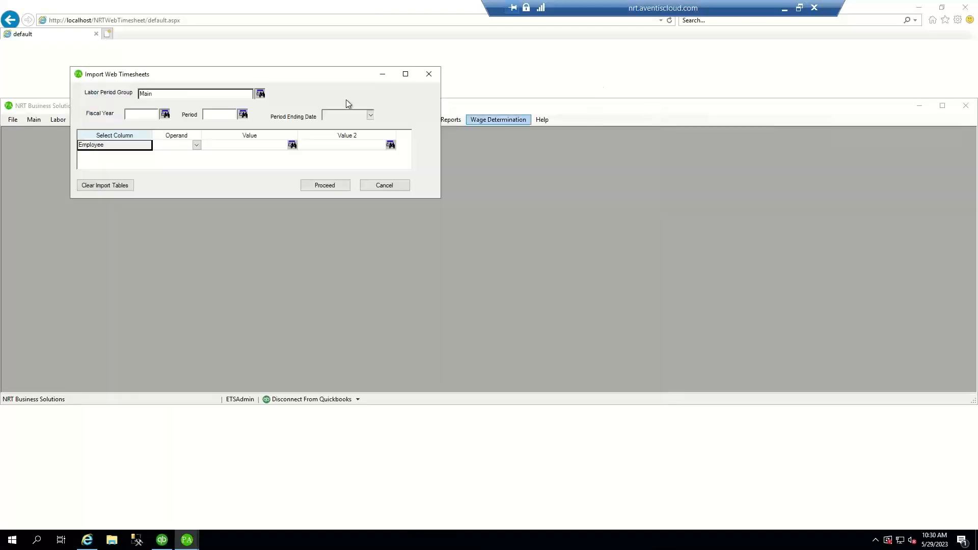
pyautogui.click(164, 114)
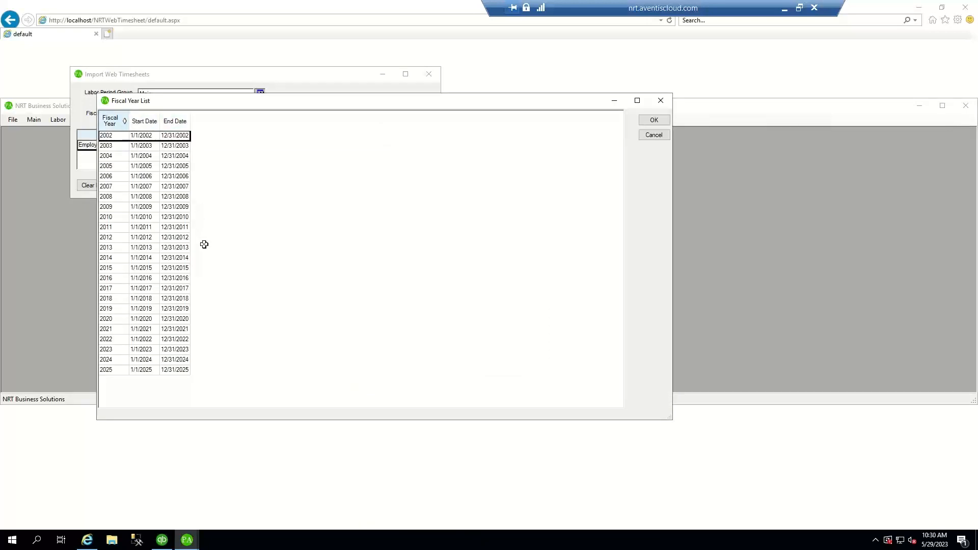
pyautogui.click(182, 351)
pyautogui.click(654, 120)
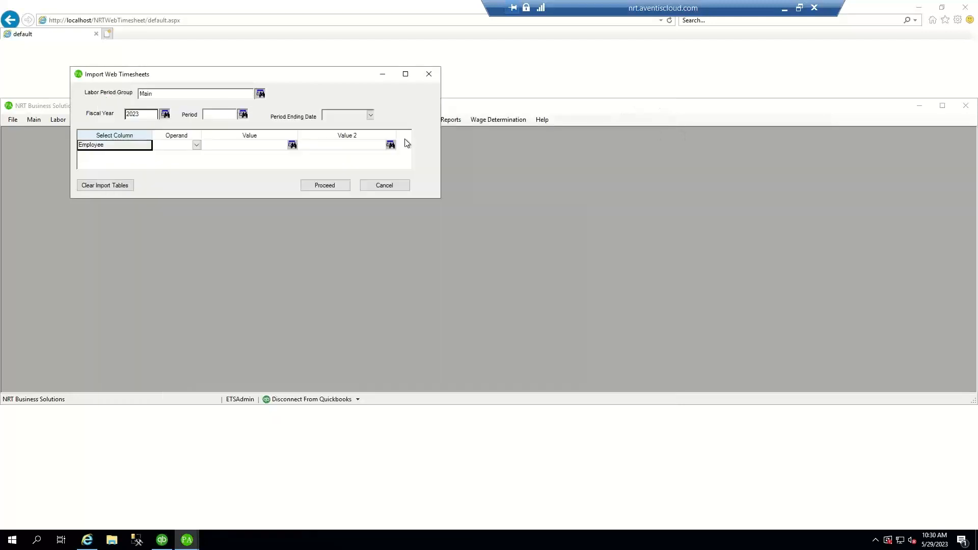
pyautogui.click(244, 117)
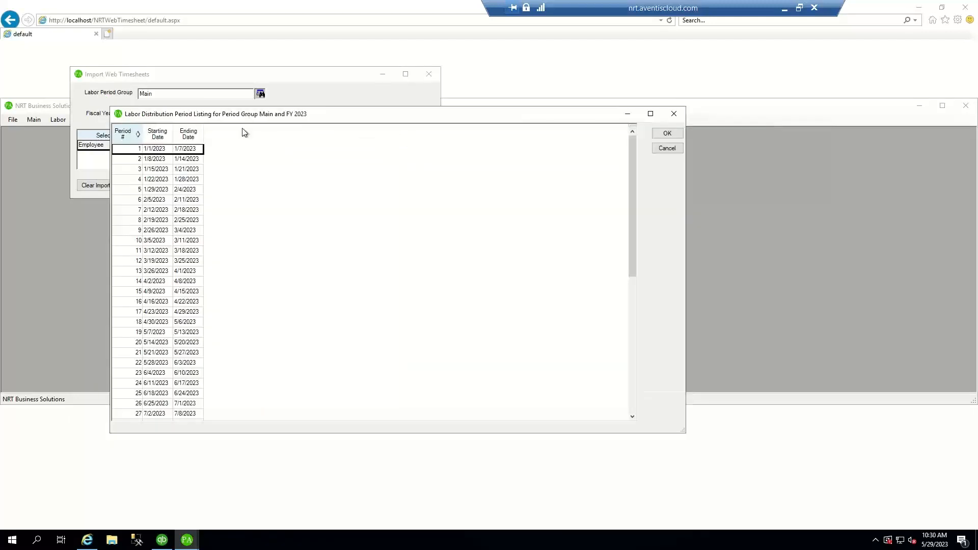
pyautogui.click(193, 351)
pyautogui.click(667, 133)
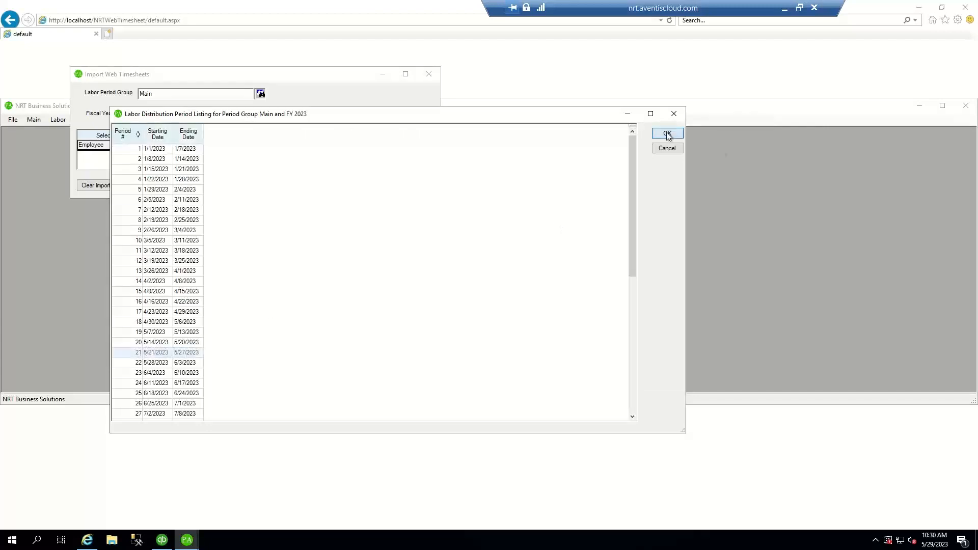
# - Import the period 21 web timesheets and process them to completion
pyautogui.click(324, 188)
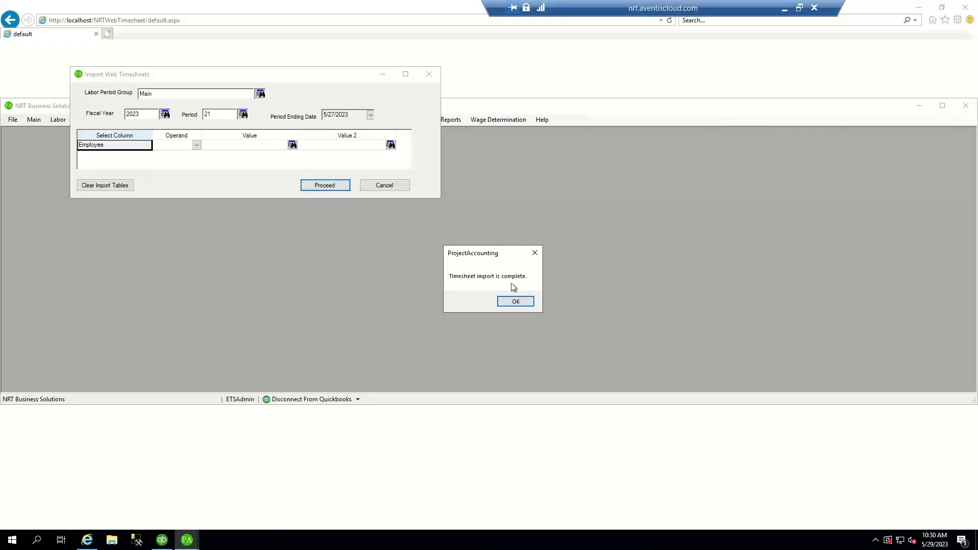
pyautogui.click(525, 303)
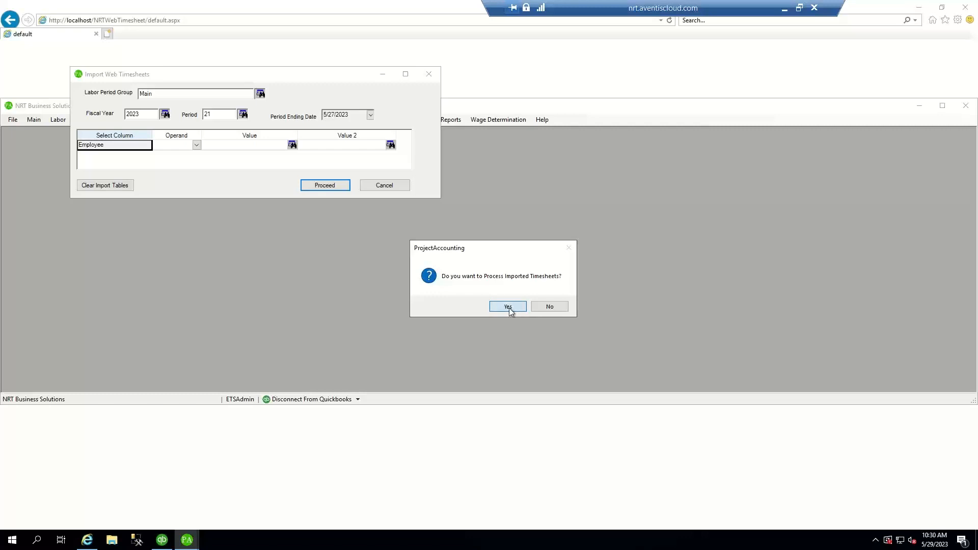
pyautogui.click(508, 307)
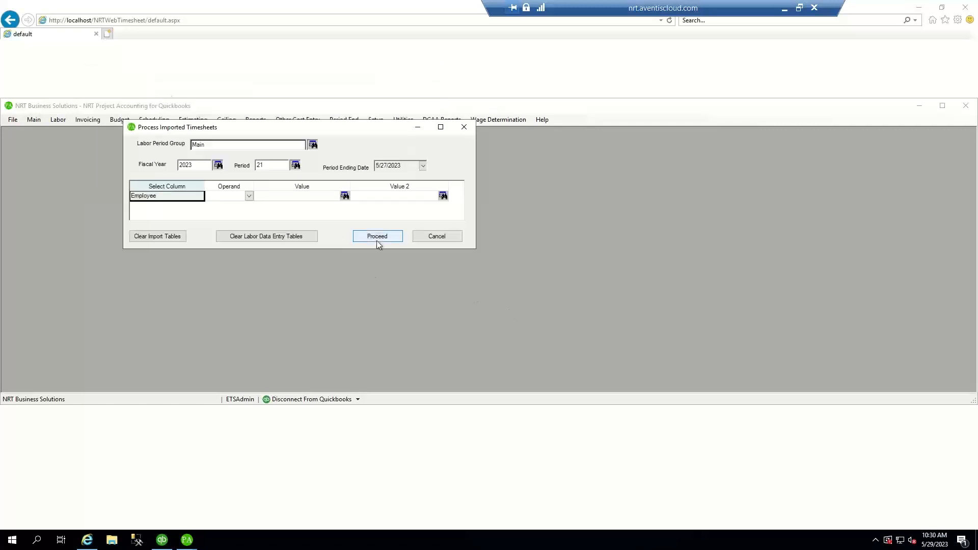
pyautogui.click(377, 240)
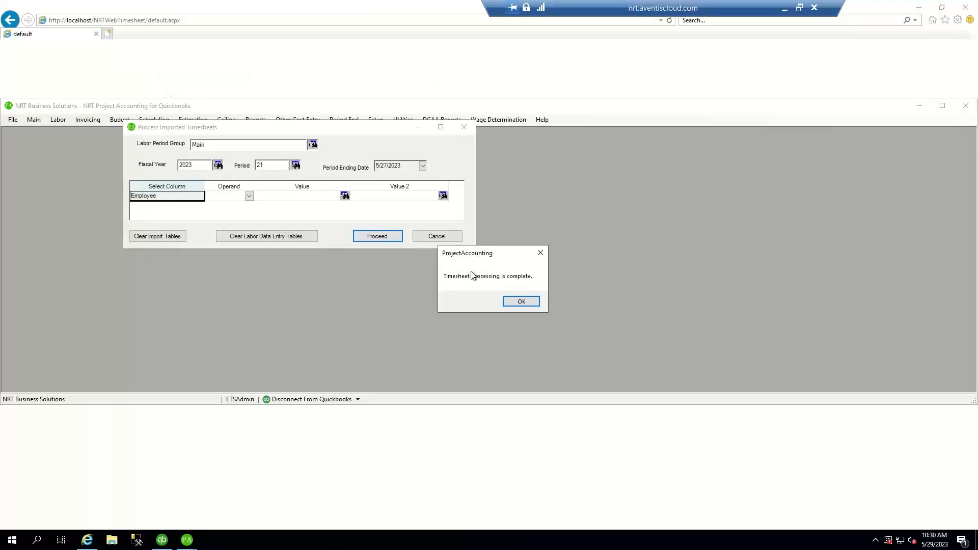
pyautogui.click(520, 301)
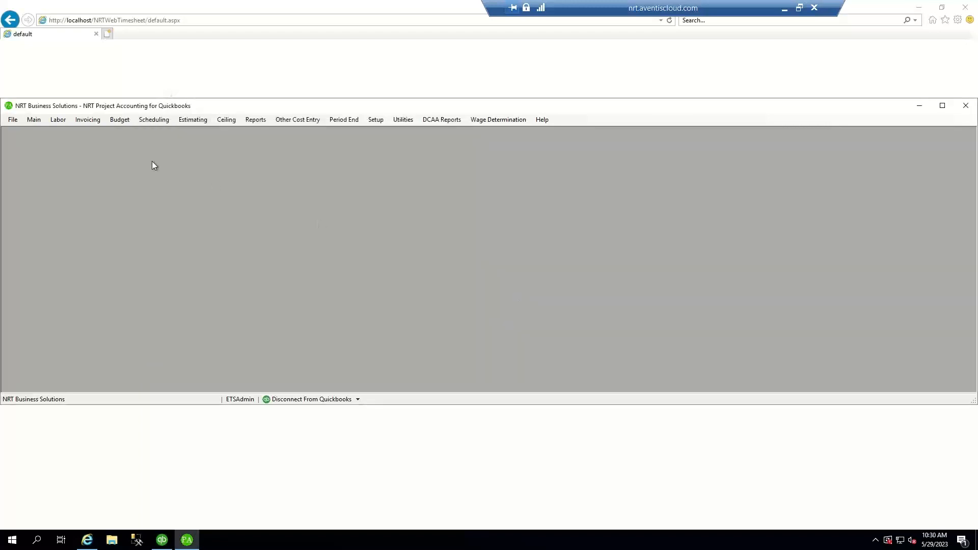
pyautogui.click(55, 122)
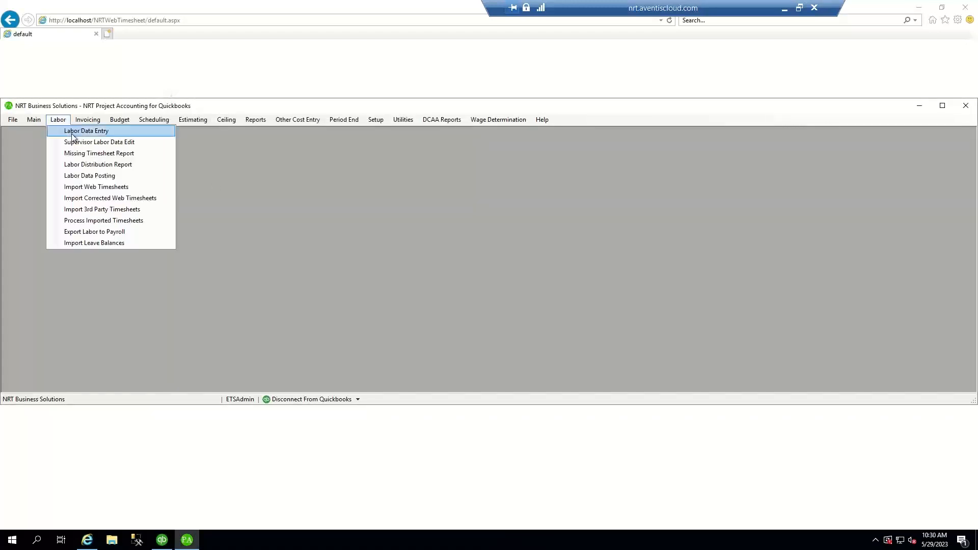
pyautogui.click(68, 130)
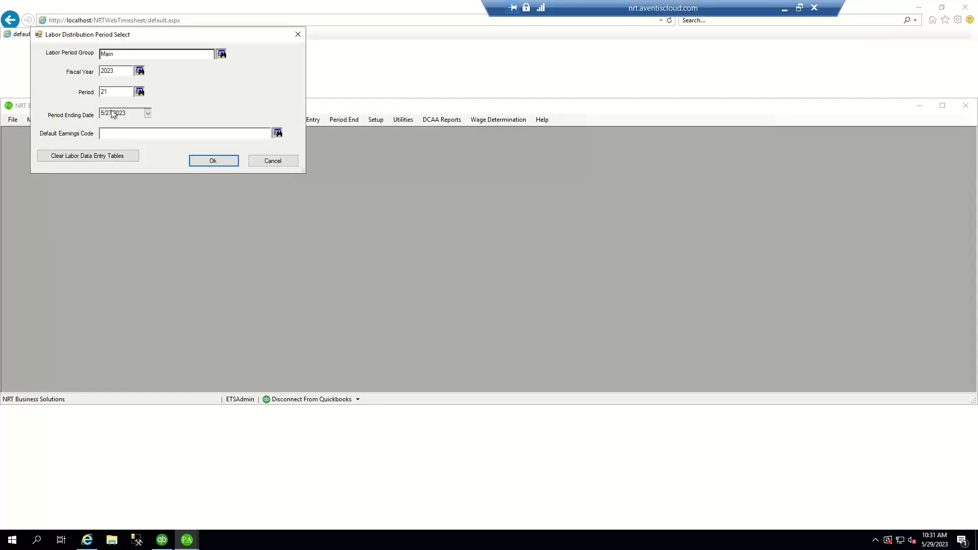
pyautogui.click(213, 161)
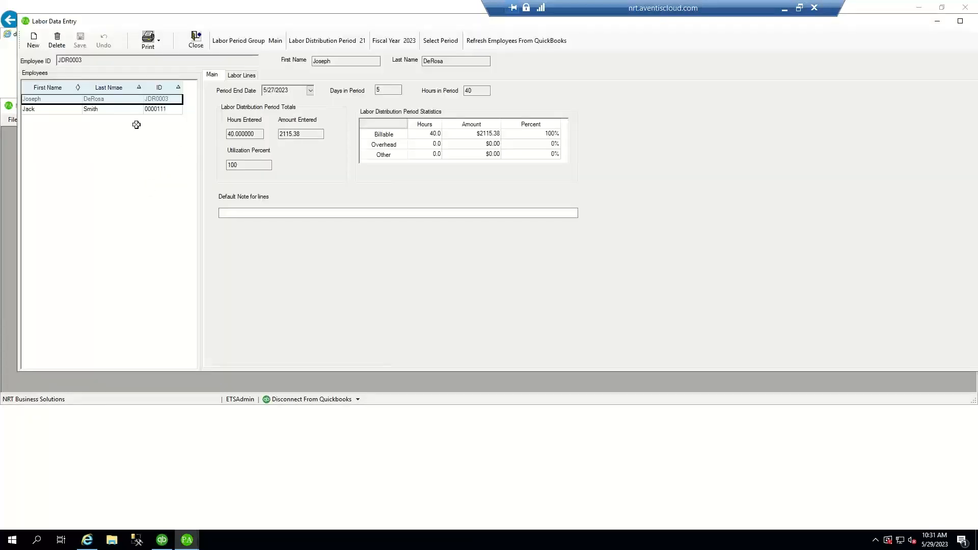
pyautogui.click(90, 109)
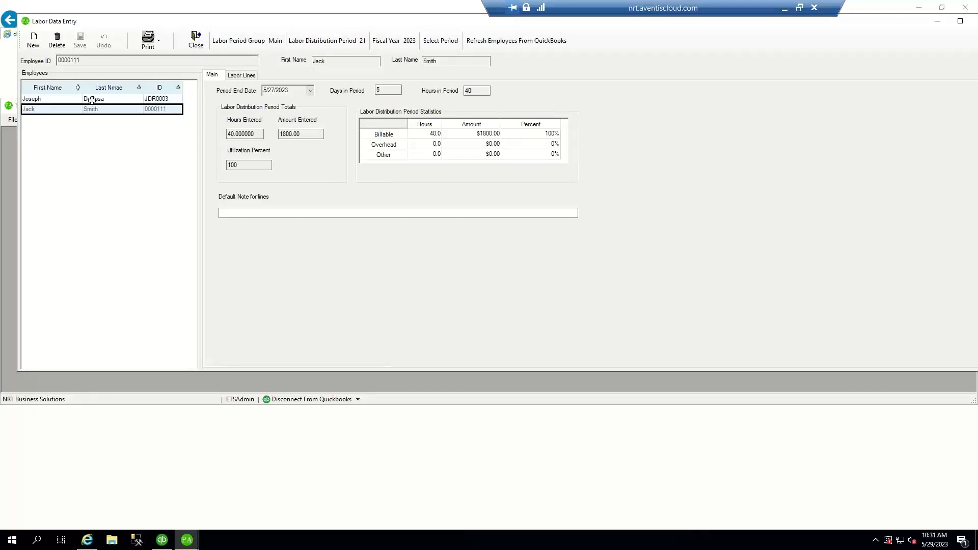
pyautogui.click(197, 43)
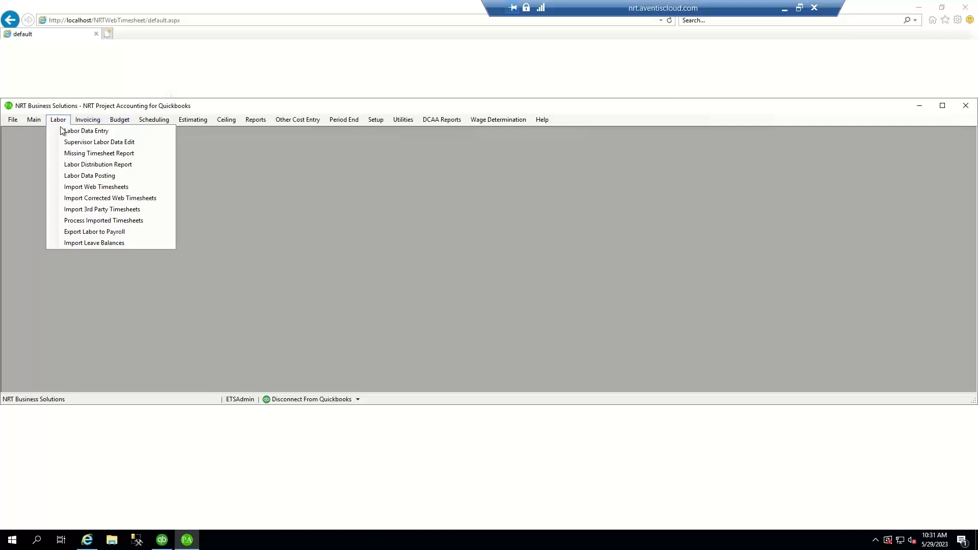
# - Preview the period 21 Labor Data Journal (80 hours, $3,915.38) full screen at 150% zoom
pyautogui.click(76, 176)
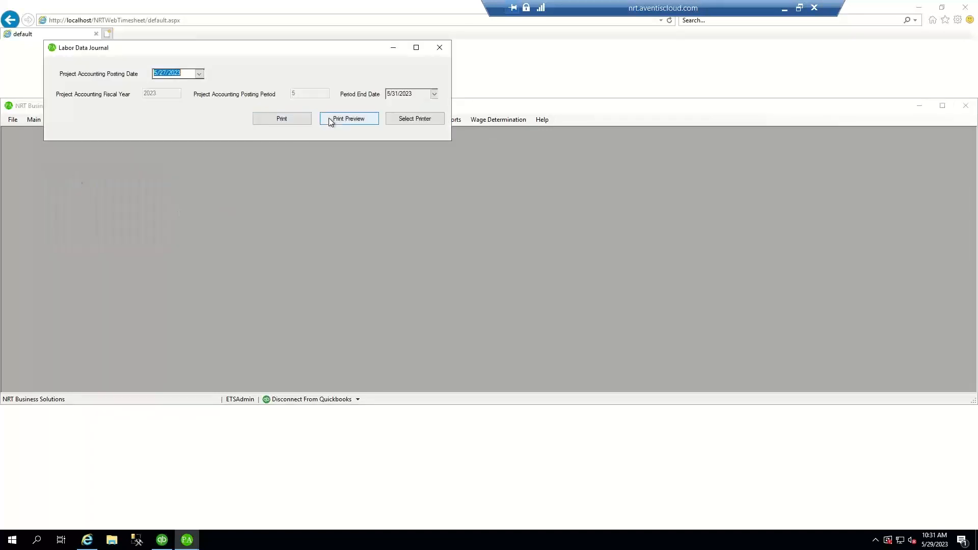
pyautogui.click(345, 118)
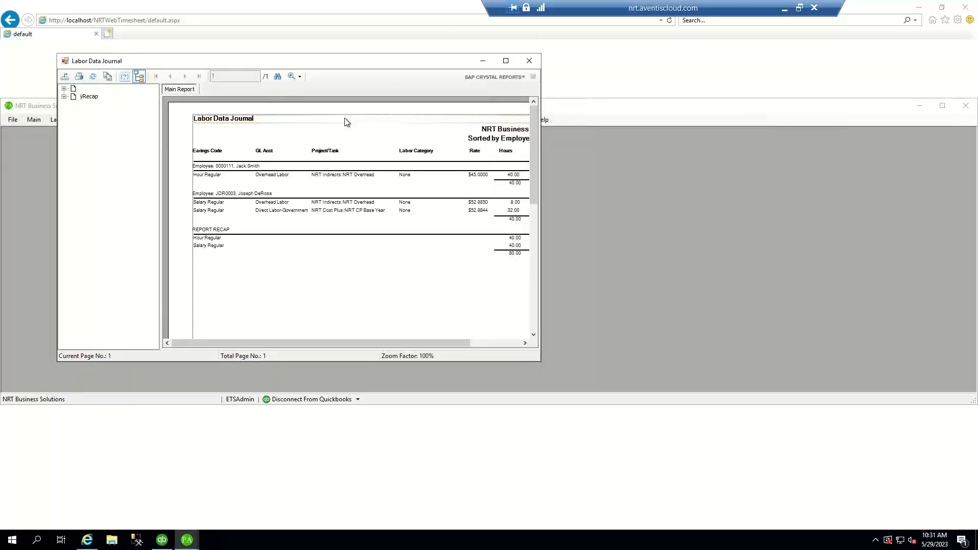
pyautogui.click(504, 60)
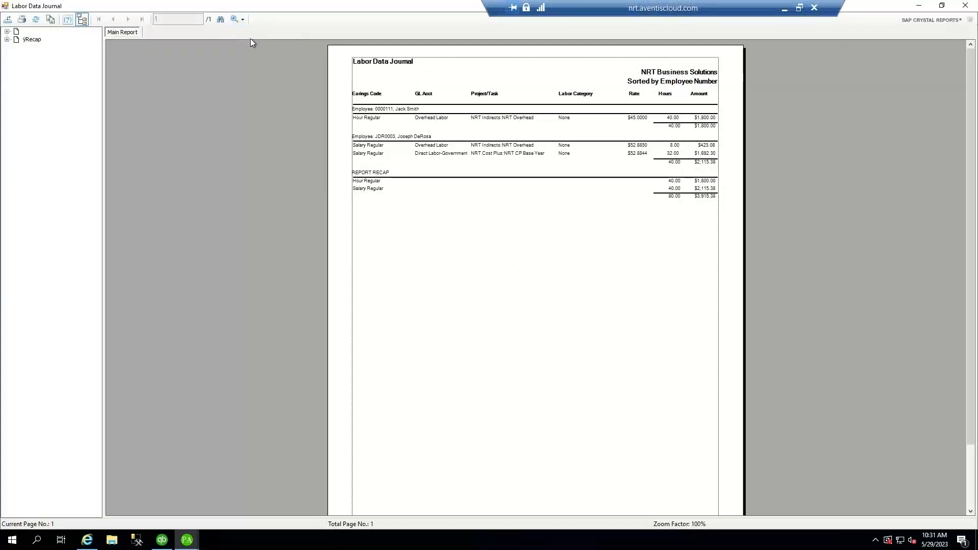
pyautogui.click(241, 20)
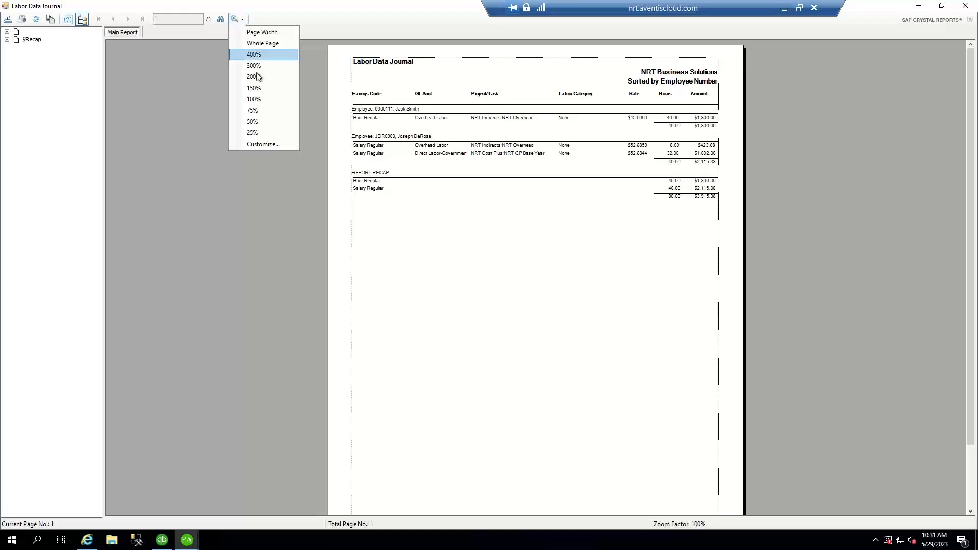
pyautogui.click(255, 88)
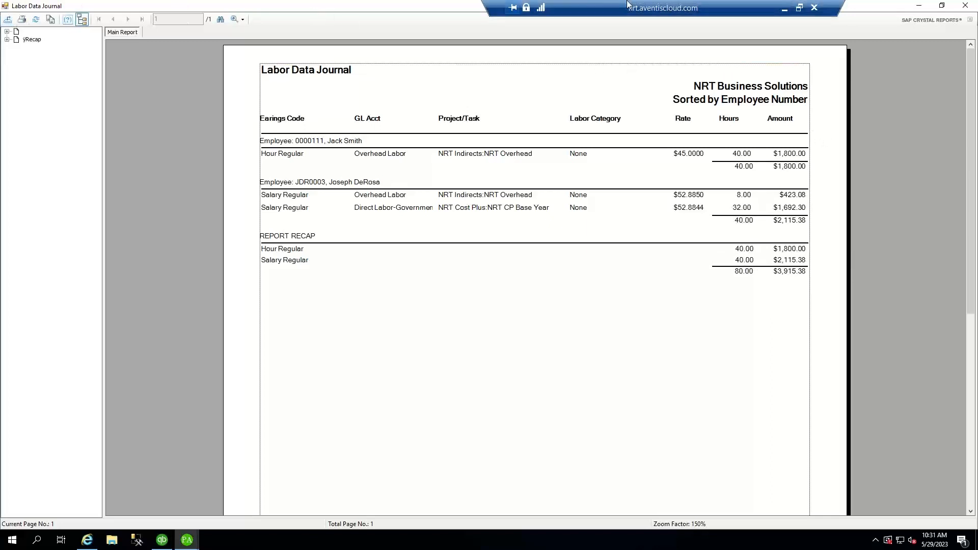
pyautogui.click(965, 7)
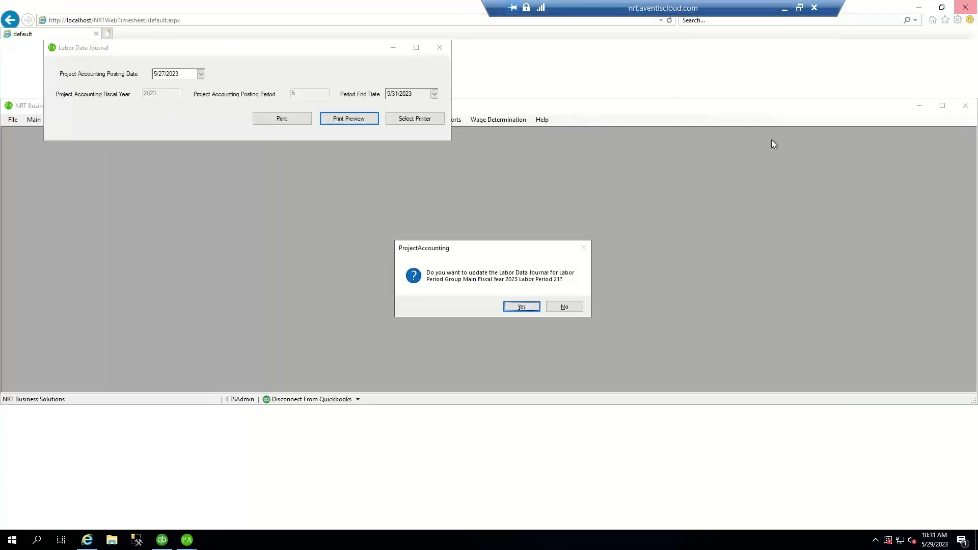
# - Update the Labor Data Journal, preview the $3,915.38 QuickBooks general journal entry, and confirm creating it
pyautogui.click(521, 307)
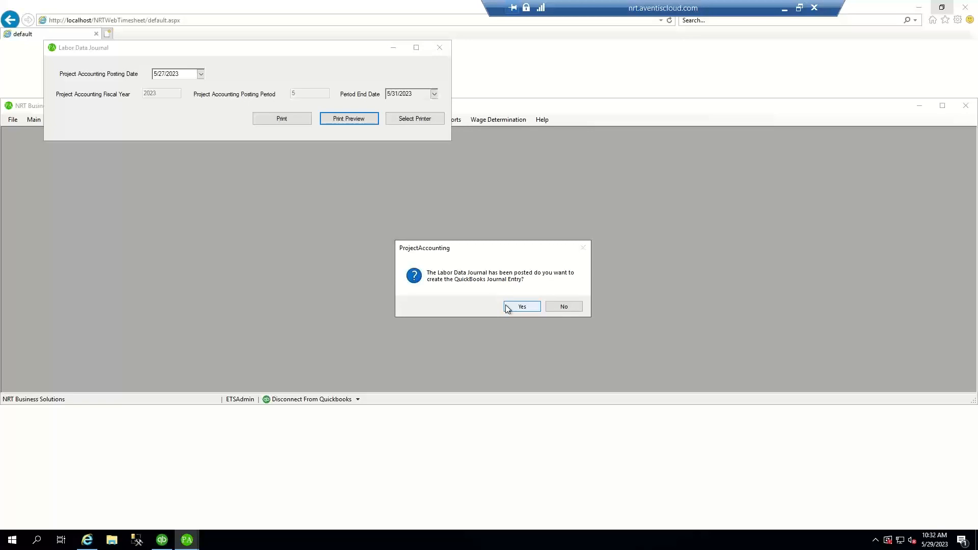
pyautogui.click(522, 306)
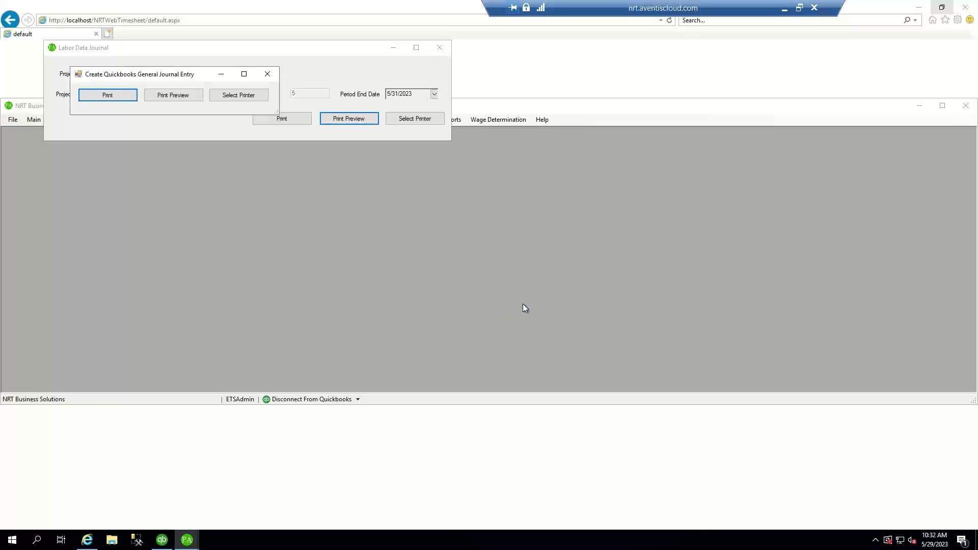
pyautogui.click(193, 95)
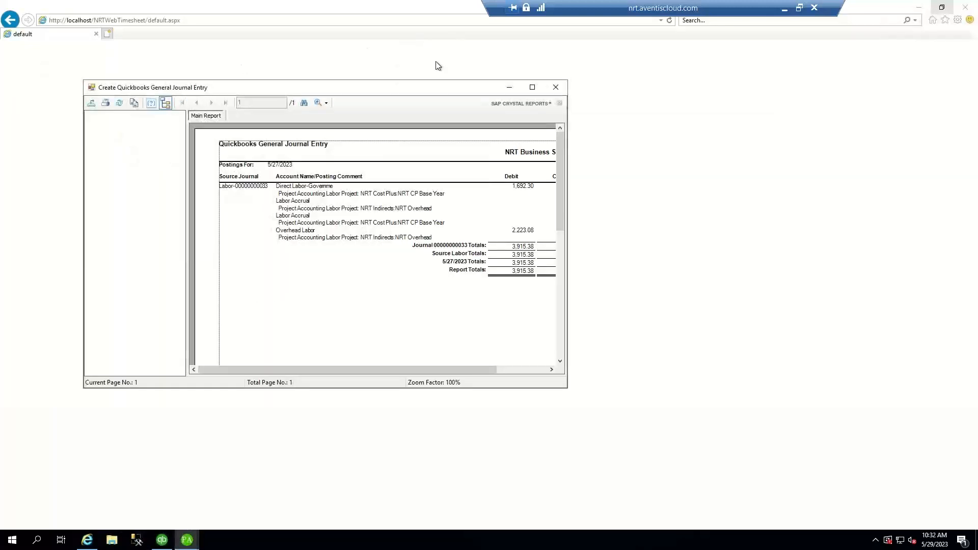
pyautogui.click(533, 87)
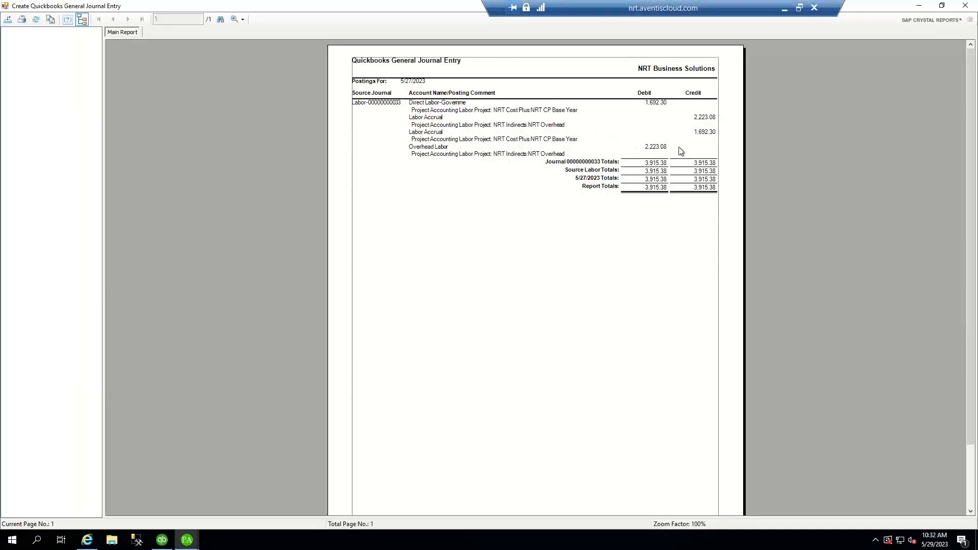
pyautogui.click(966, 6)
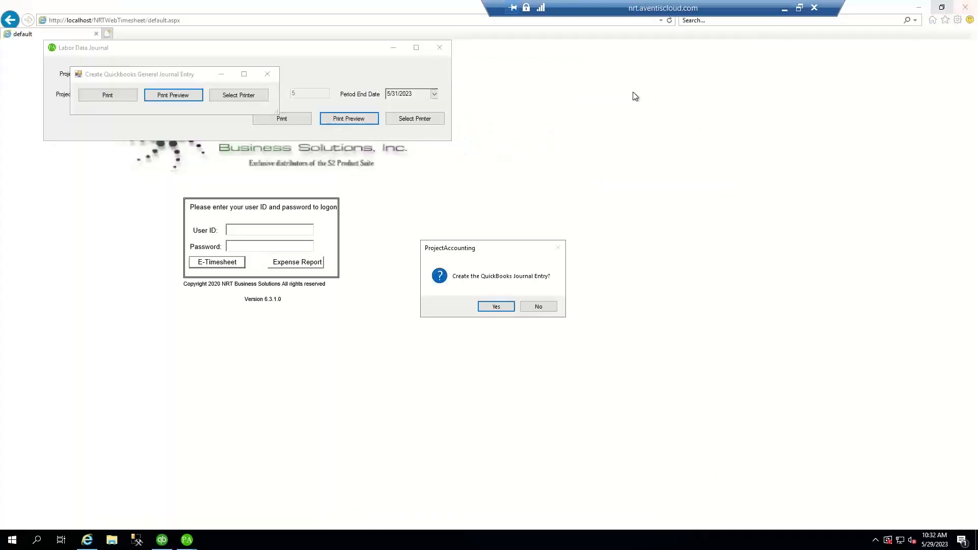
pyautogui.click(497, 307)
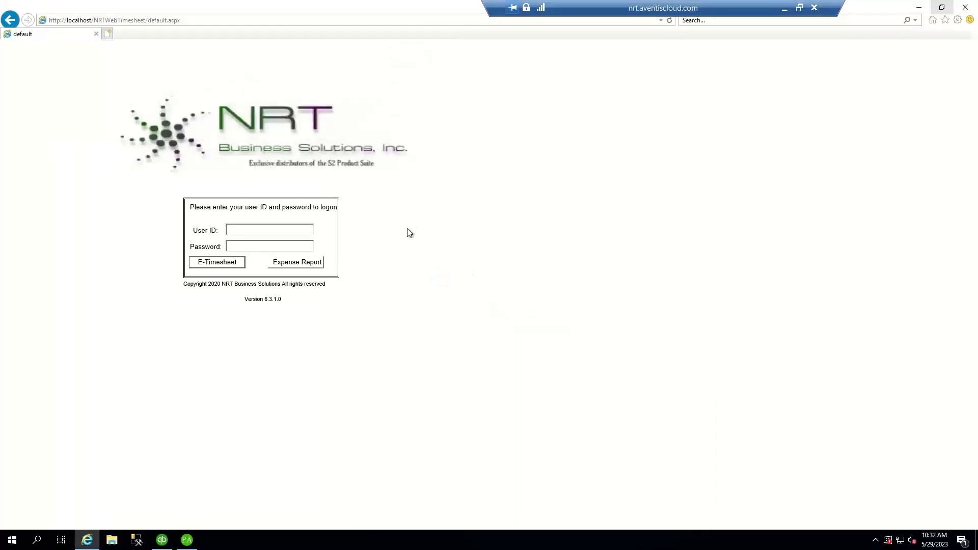
# - Start a web timesheet import in Project Accounting for the Biweekly labor period group
pyautogui.click(187, 540)
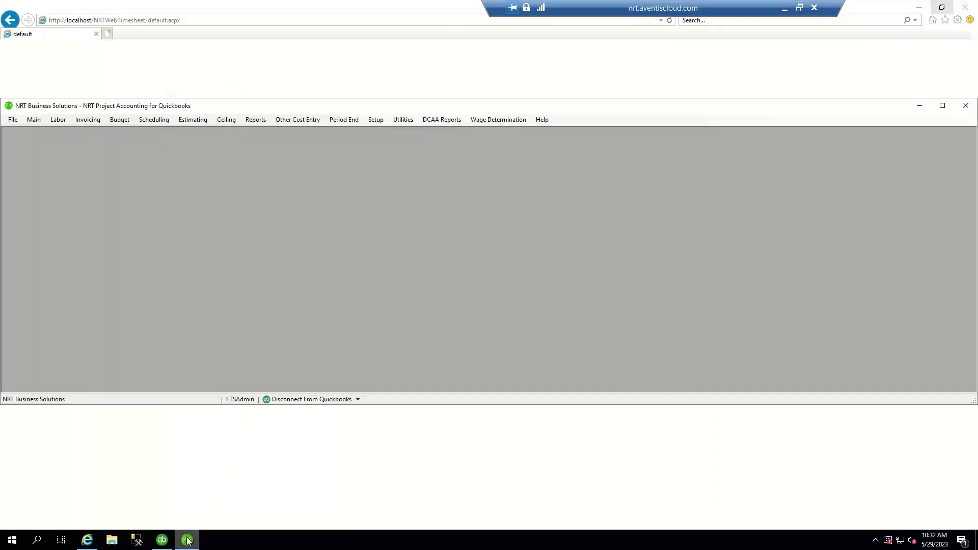
pyautogui.click(62, 123)
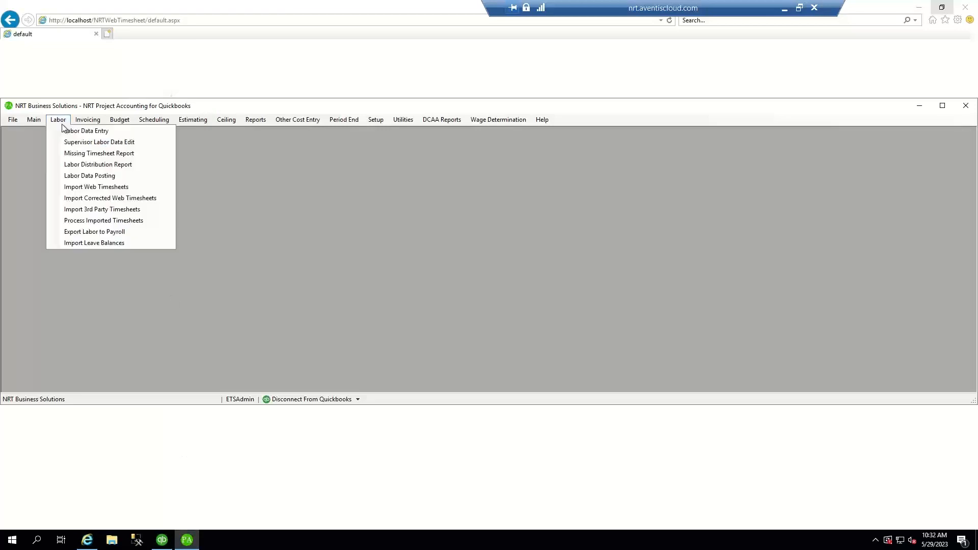
pyautogui.click(87, 187)
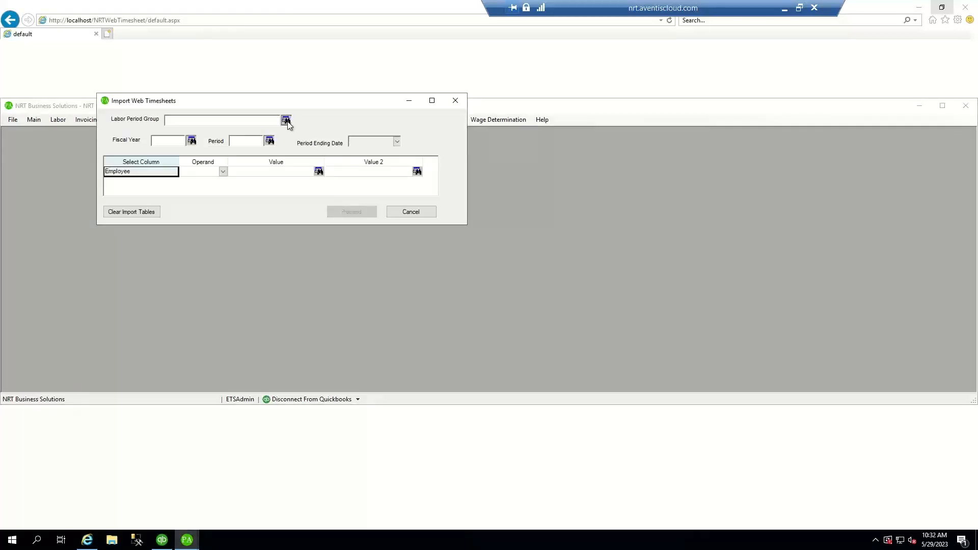
pyautogui.click(287, 120)
pyautogui.click(128, 158)
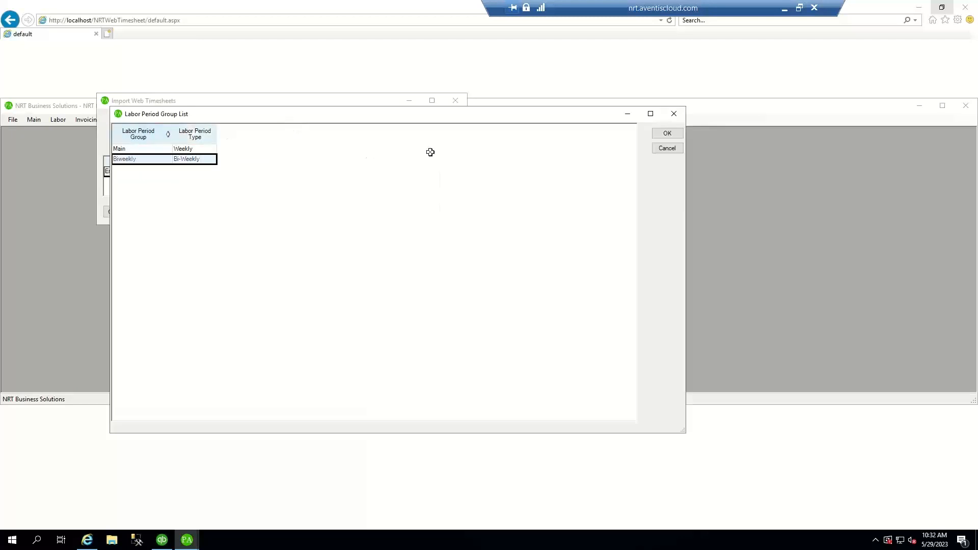
pyautogui.click(666, 133)
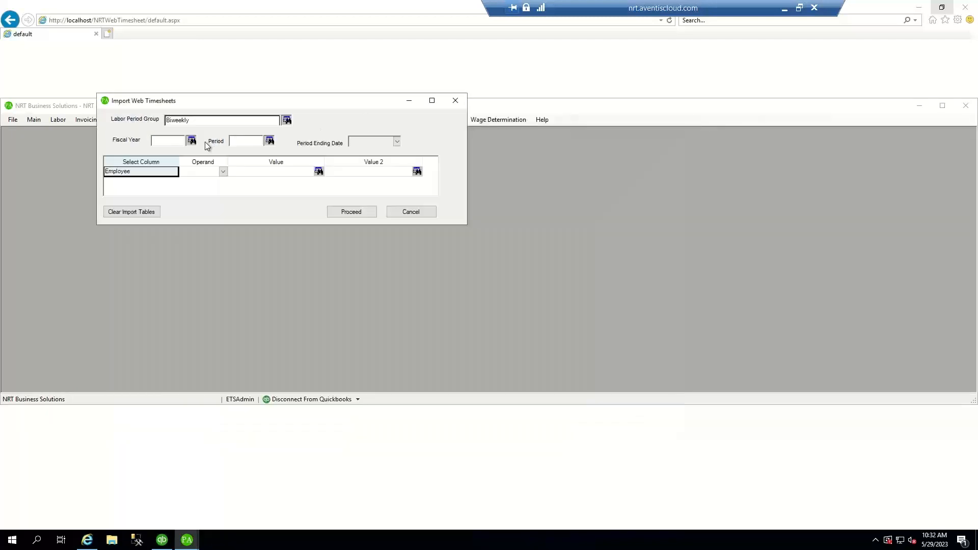
# - Select fiscal year 2023 and period 11 (5/13/2023 to 5/26/2023) for the import
pyautogui.click(191, 140)
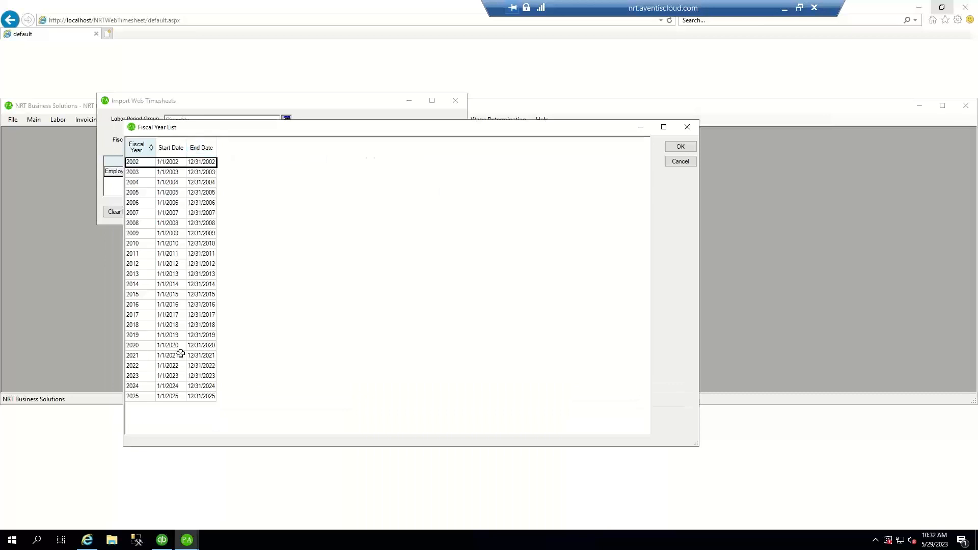
pyautogui.click(137, 383)
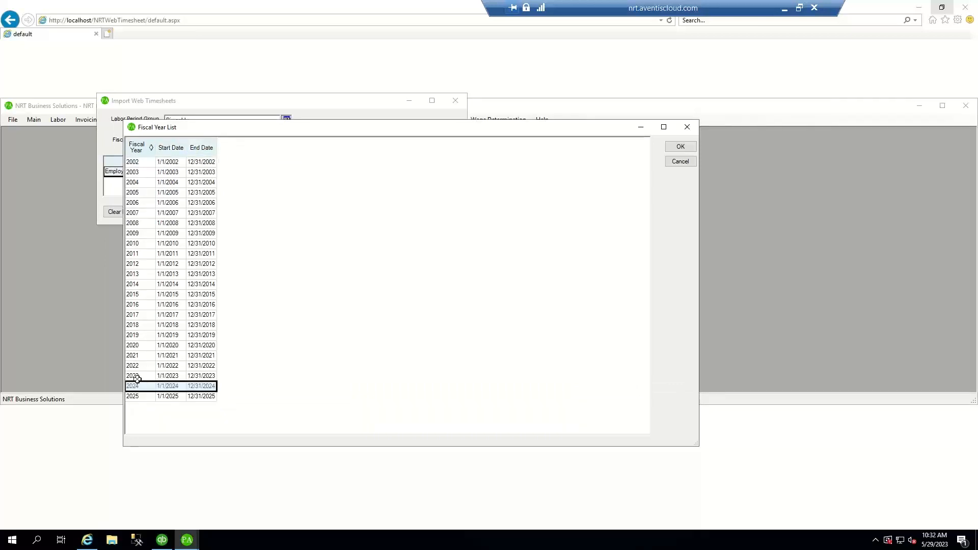
pyautogui.click(137, 378)
pyautogui.click(672, 148)
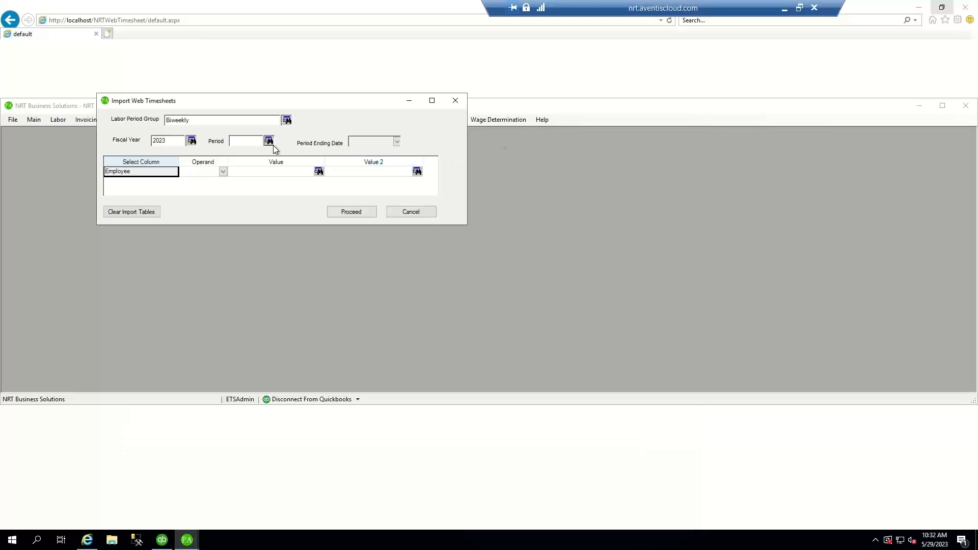
pyautogui.click(268, 140)
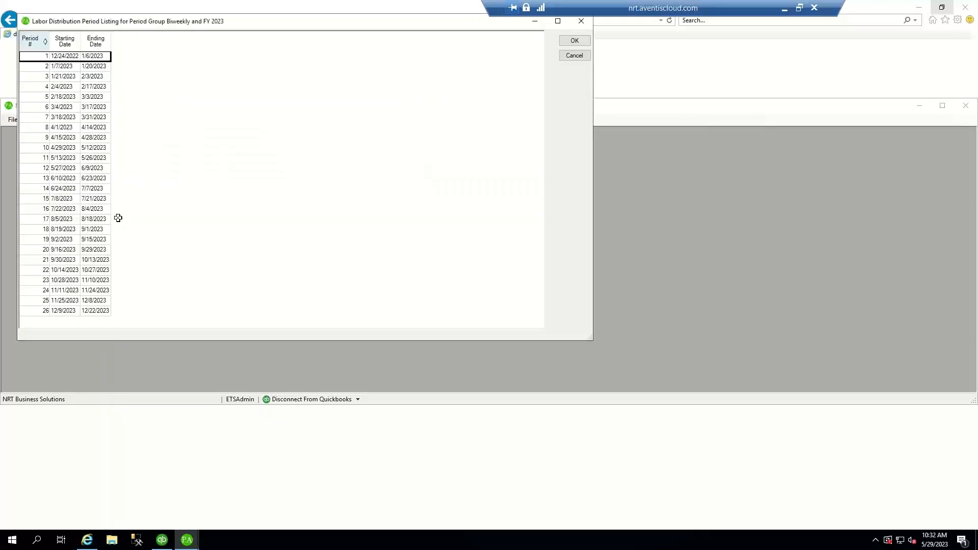
pyautogui.click(95, 161)
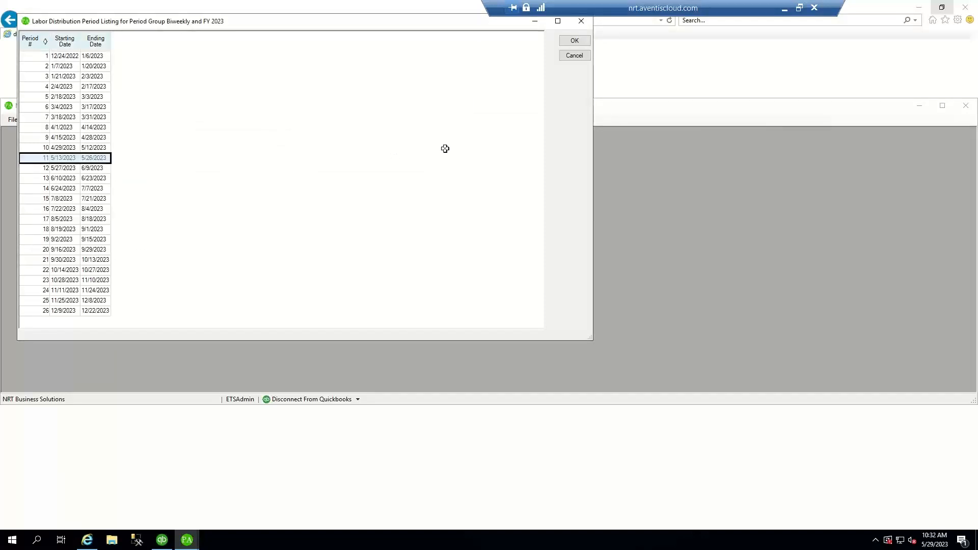
pyautogui.click(577, 45)
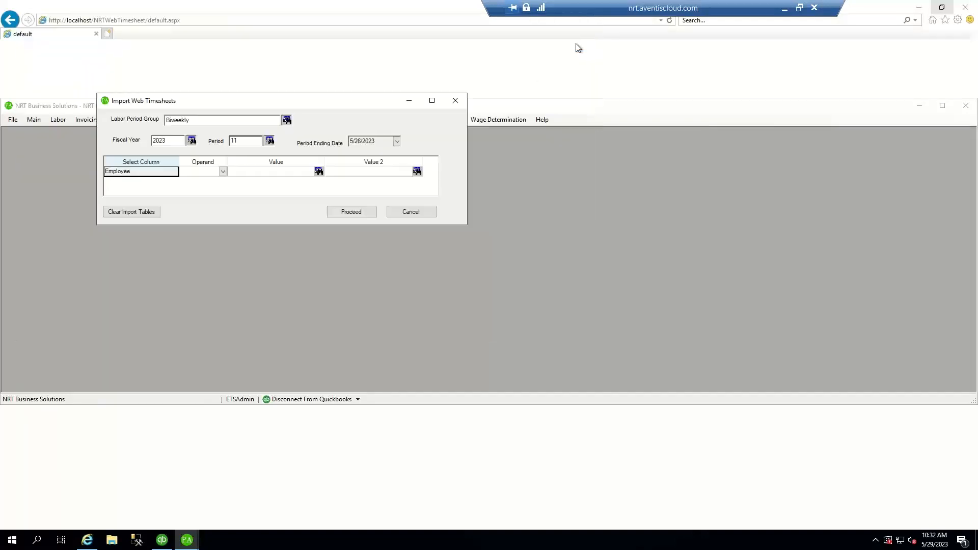
# - Import the period 11 web timesheets and process them to completion
pyautogui.click(352, 212)
pyautogui.click(515, 301)
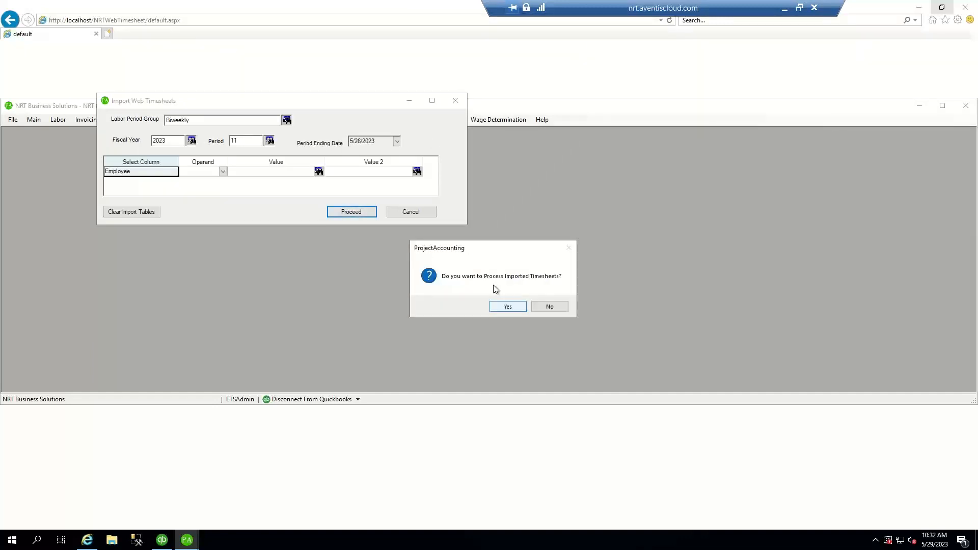
pyautogui.click(515, 304)
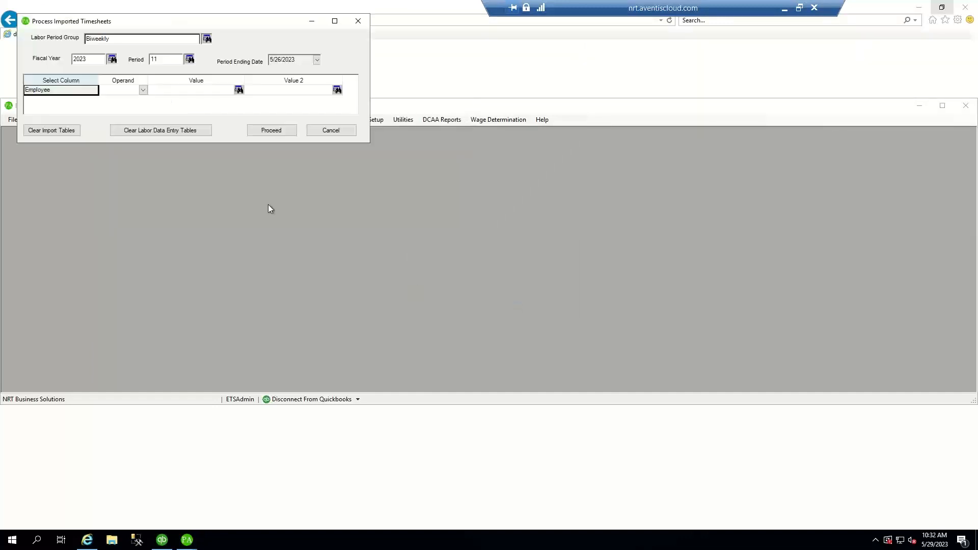
pyautogui.click(269, 129)
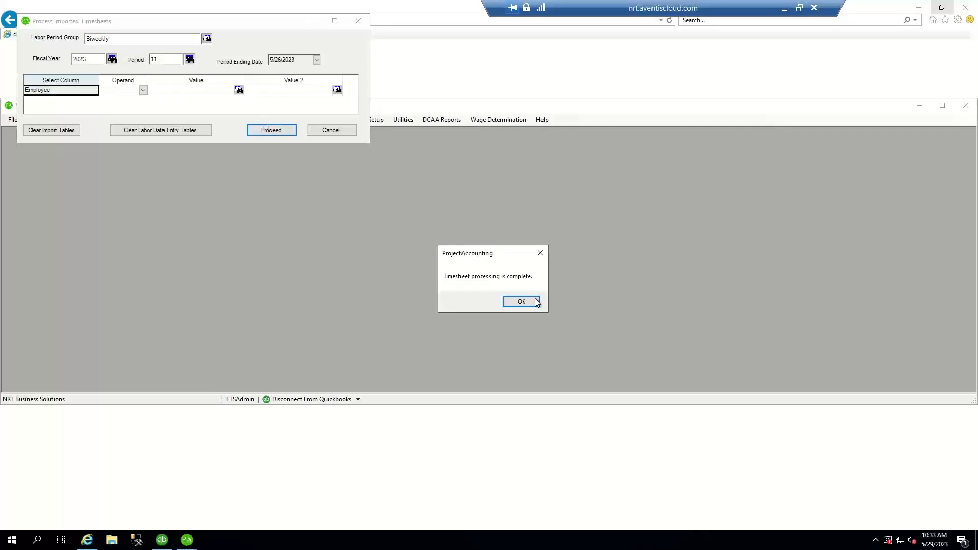
pyautogui.click(520, 301)
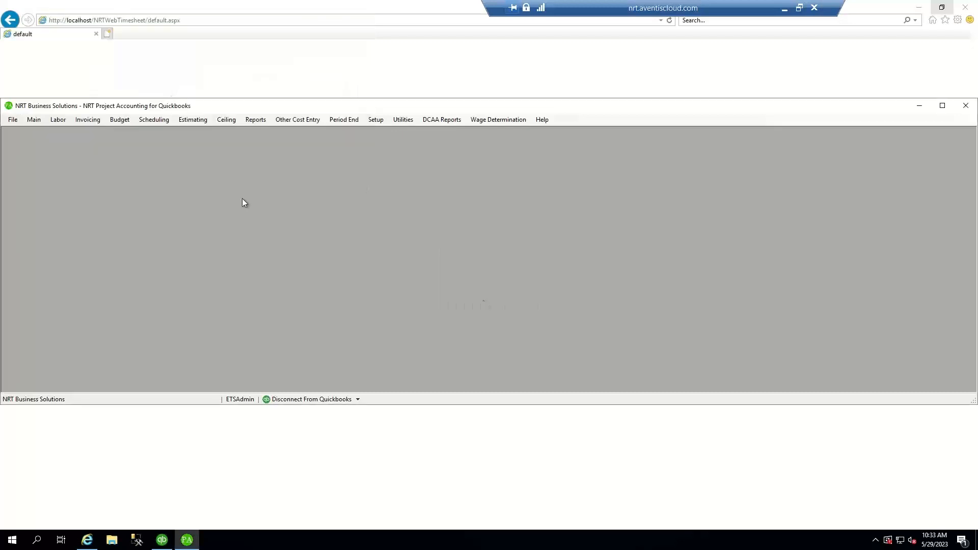
# - Preview the period 11 Labor Data Journal (80 hours, $3,076.92) full-screen at 150% zoom
pyautogui.click(57, 119)
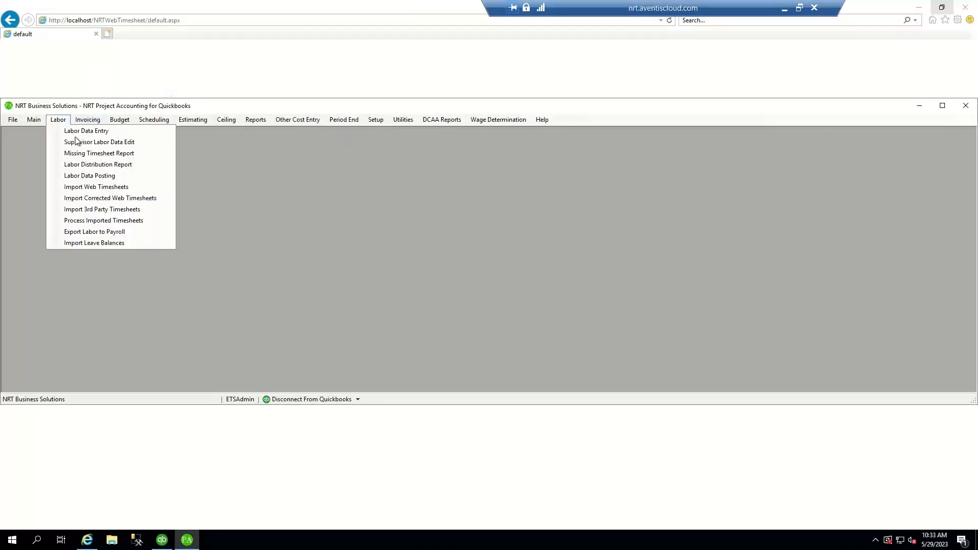
pyautogui.click(82, 175)
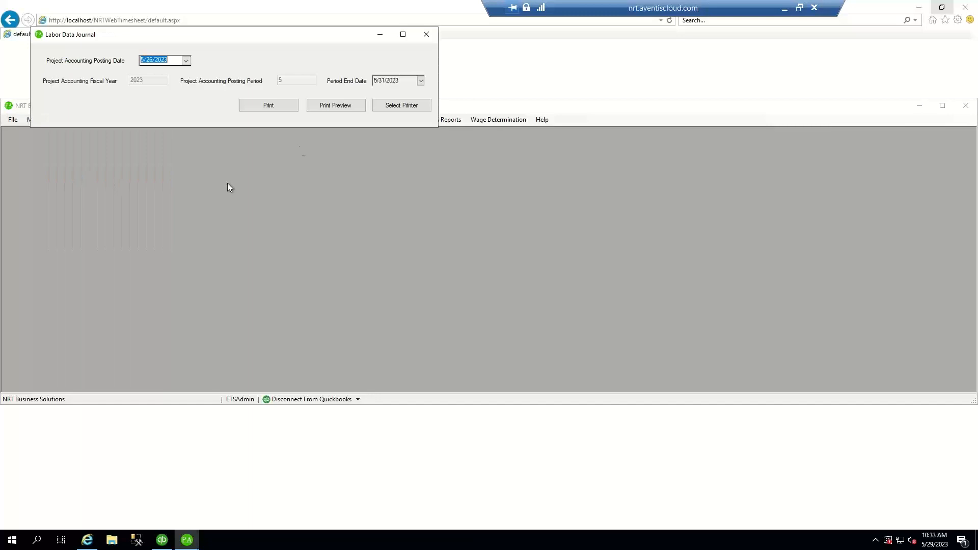
pyautogui.click(340, 106)
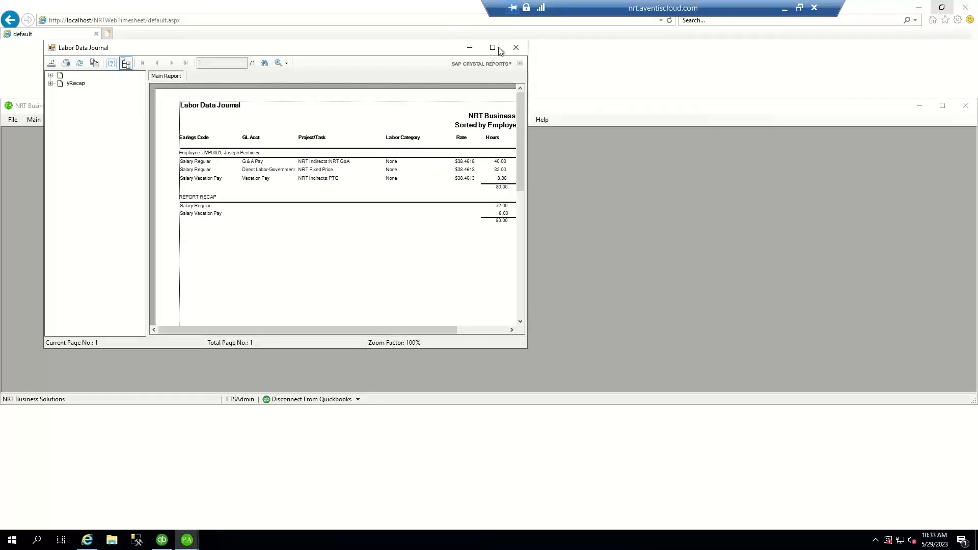
pyautogui.click(493, 47)
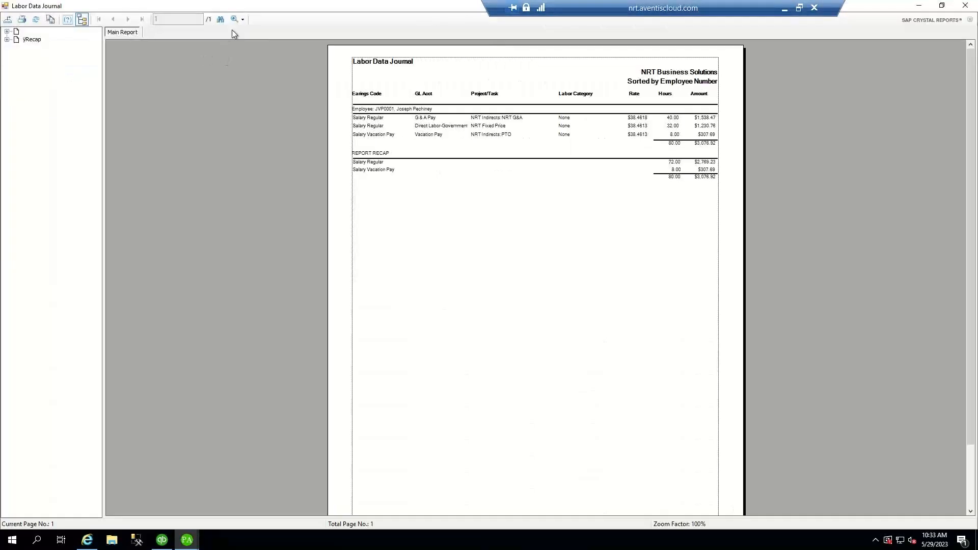
pyautogui.click(243, 20)
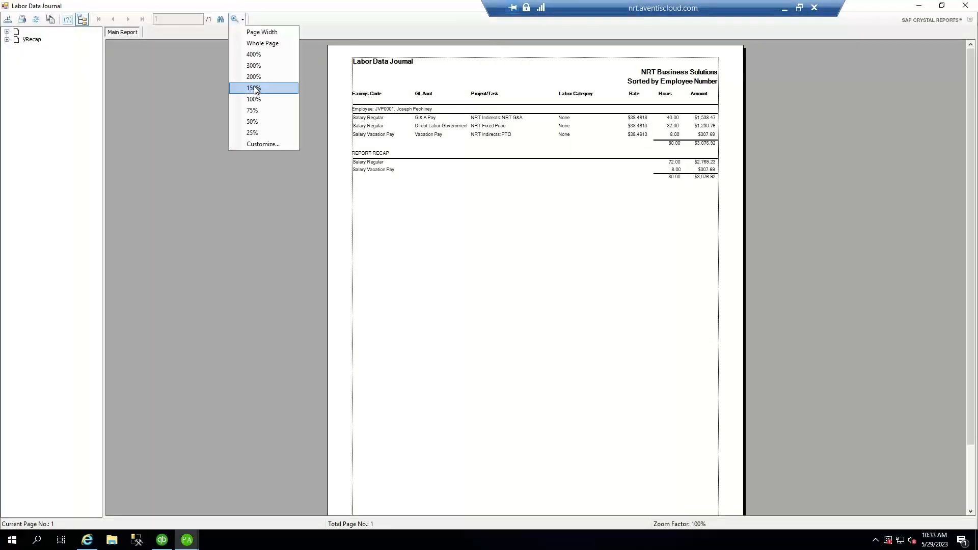
pyautogui.click(254, 88)
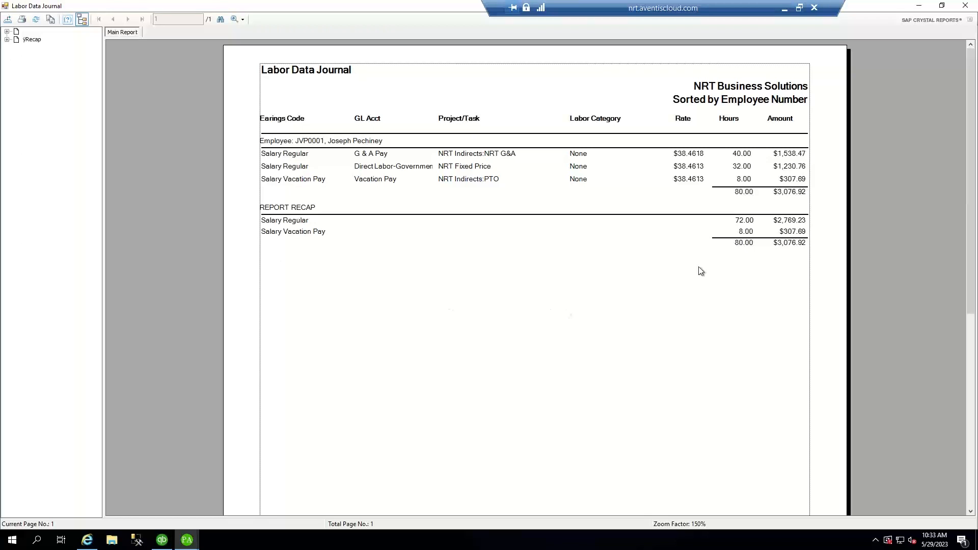
pyautogui.click(965, 6)
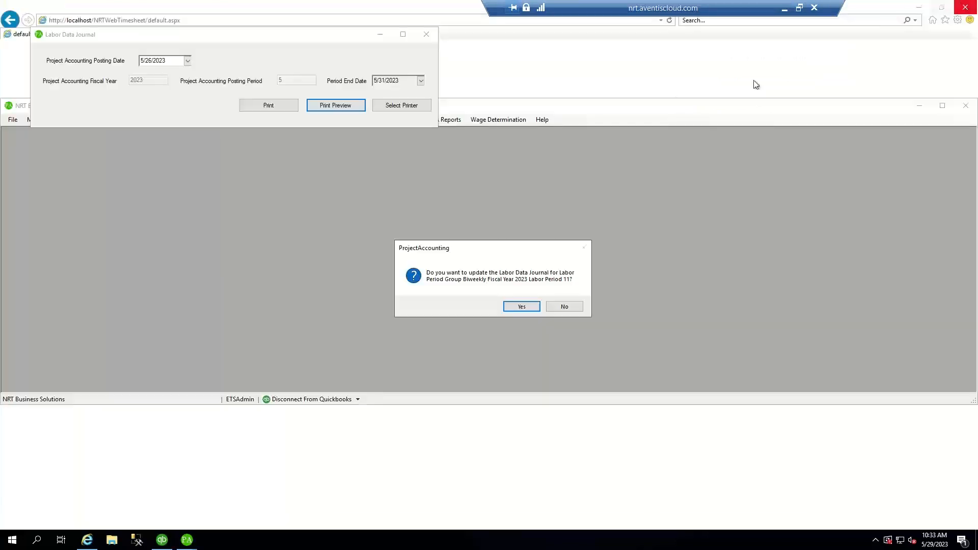
# - Post the period 11 Labor Data Journal and preview the balanced $3,076.92 QuickBooks journal entry
pyautogui.click(522, 307)
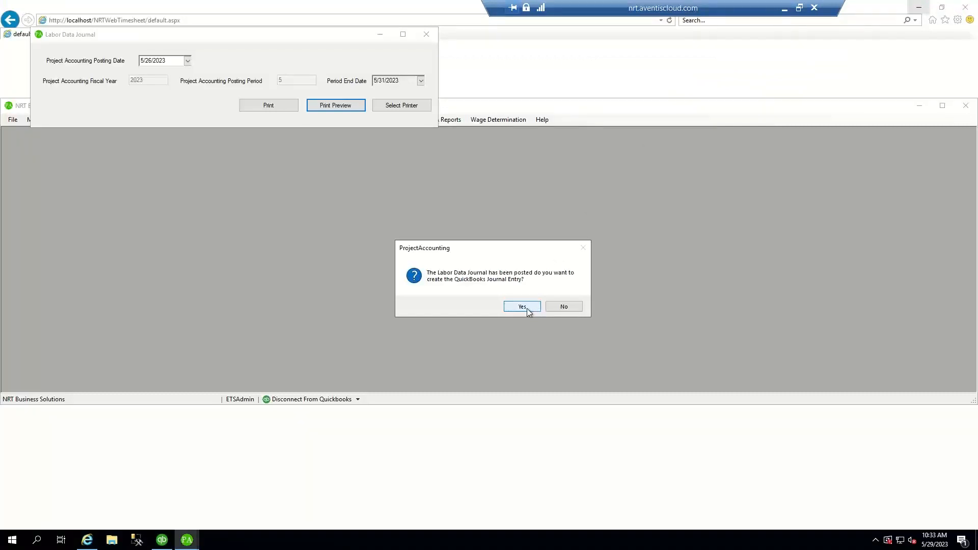
pyautogui.click(527, 309)
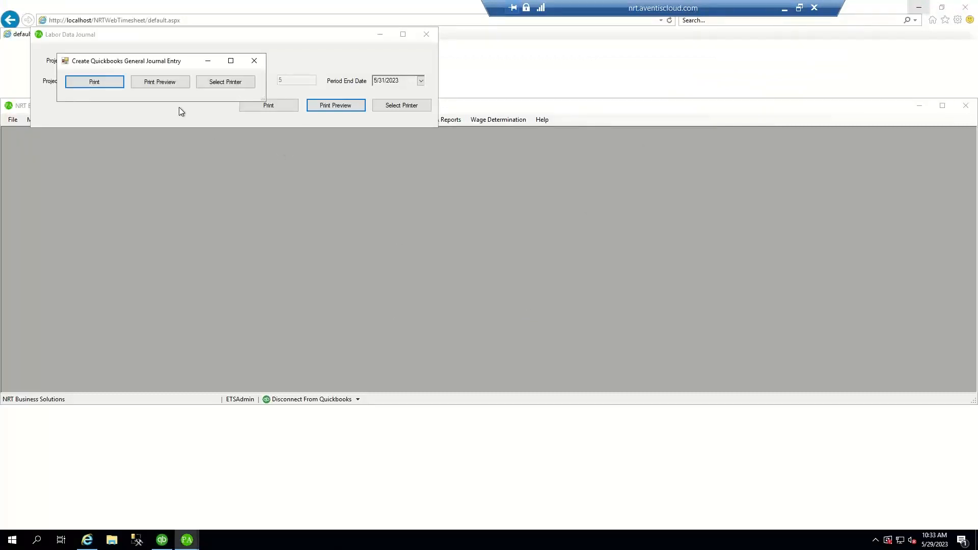
pyautogui.click(158, 85)
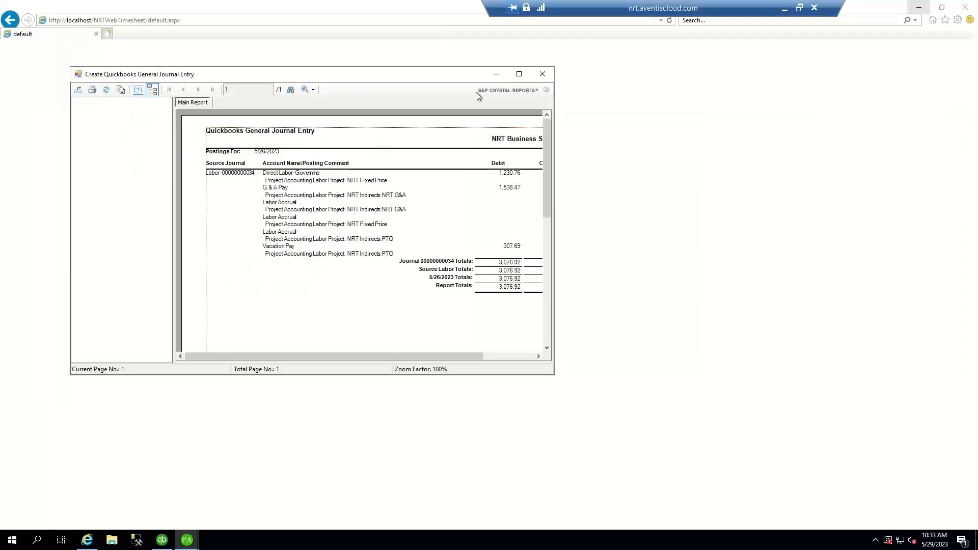
pyautogui.click(519, 74)
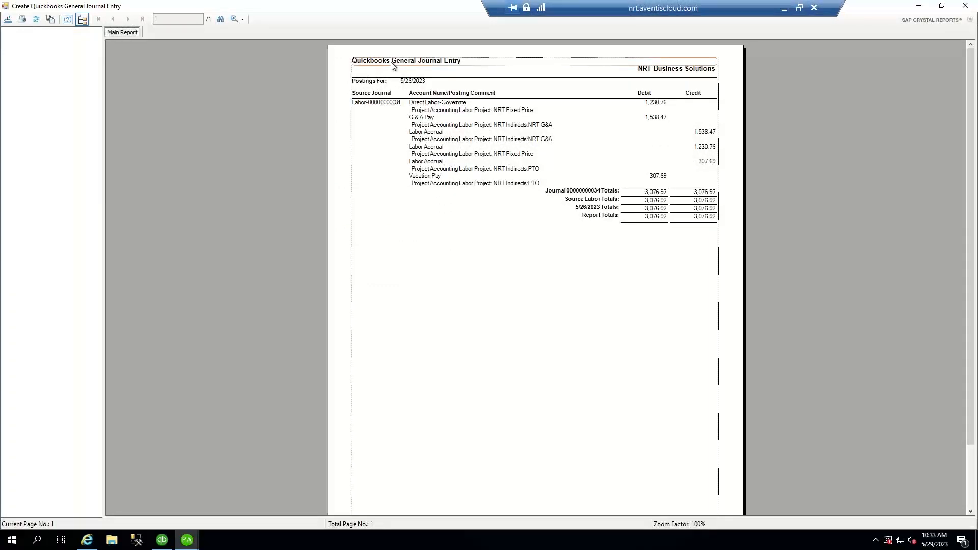
pyautogui.click(965, 6)
pyautogui.click(498, 306)
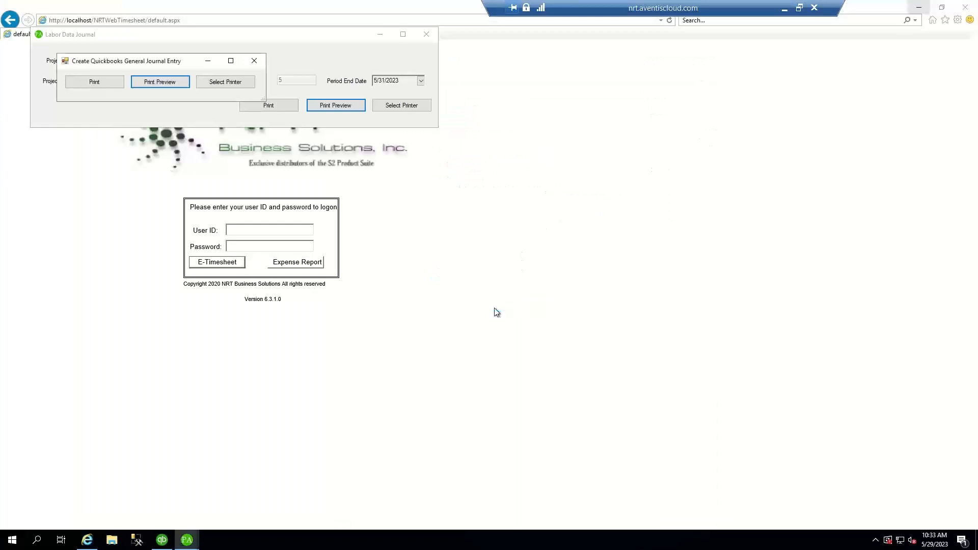
pyautogui.click(164, 540)
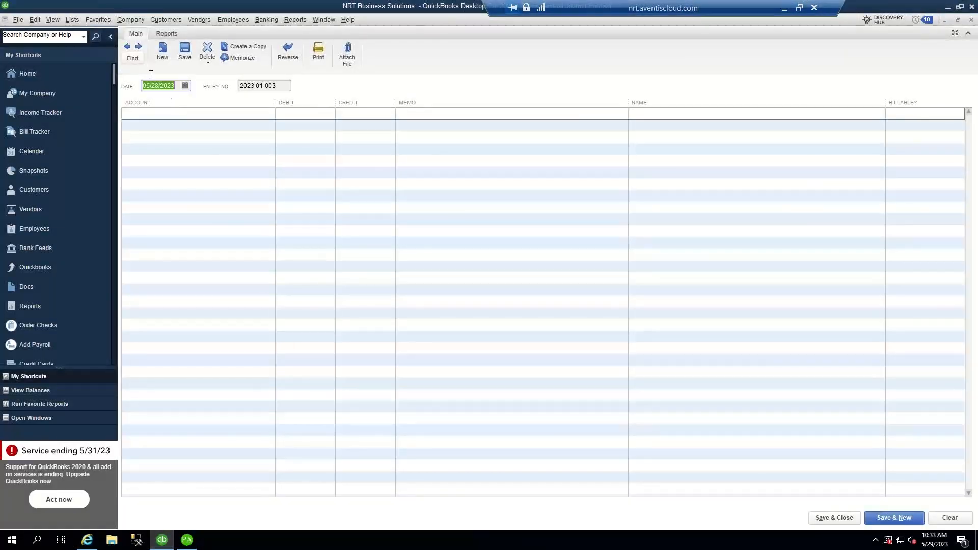
pyautogui.click(134, 60)
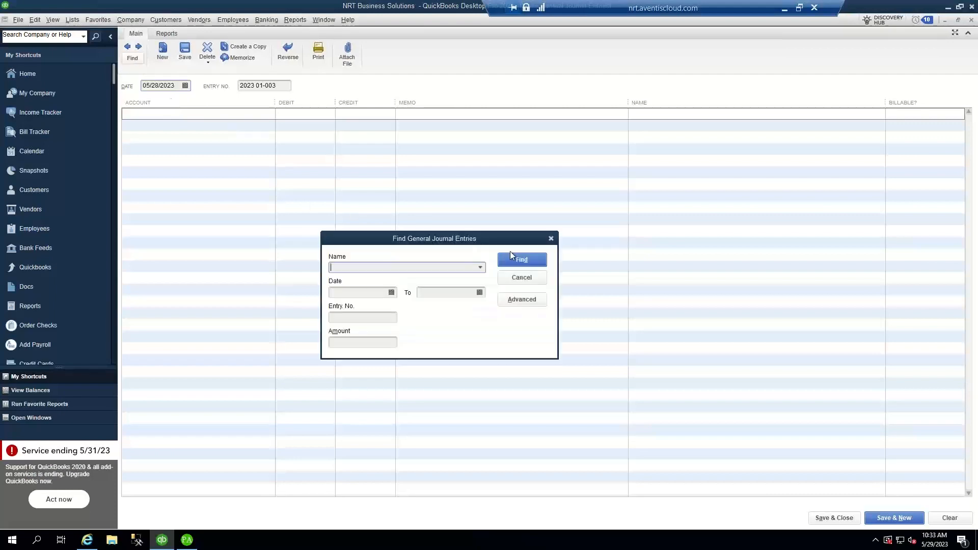
pyautogui.click(522, 260)
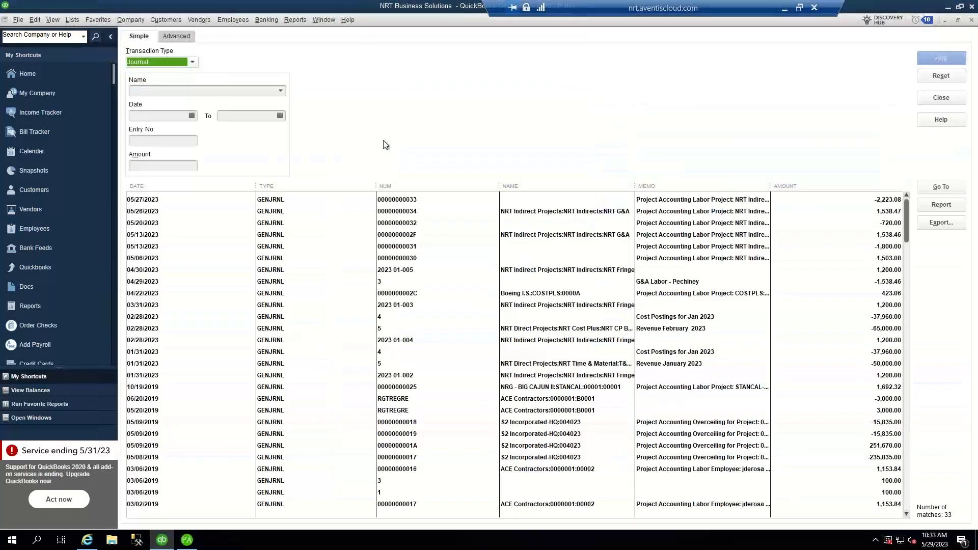
pyautogui.click(143, 212)
pyautogui.doubleClick(143, 211)
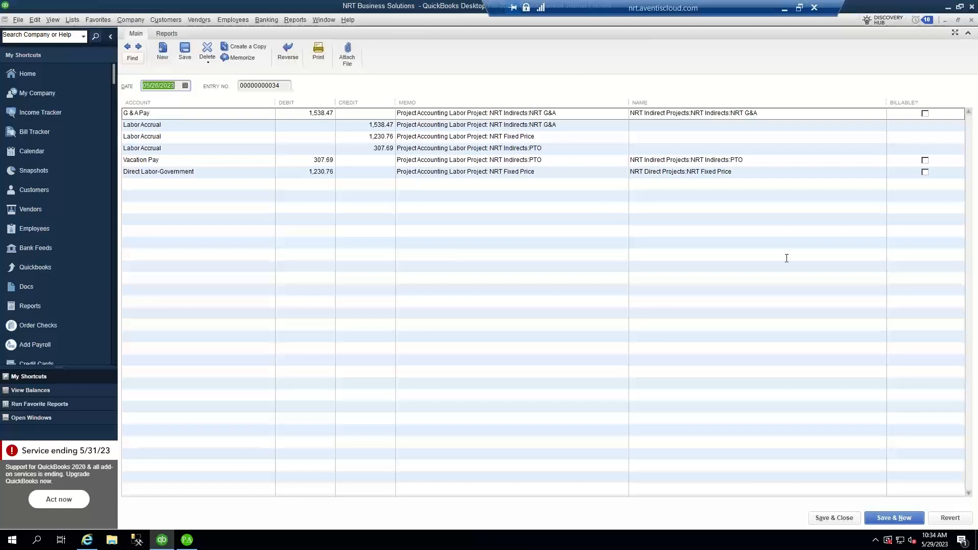
pyautogui.click(971, 21)
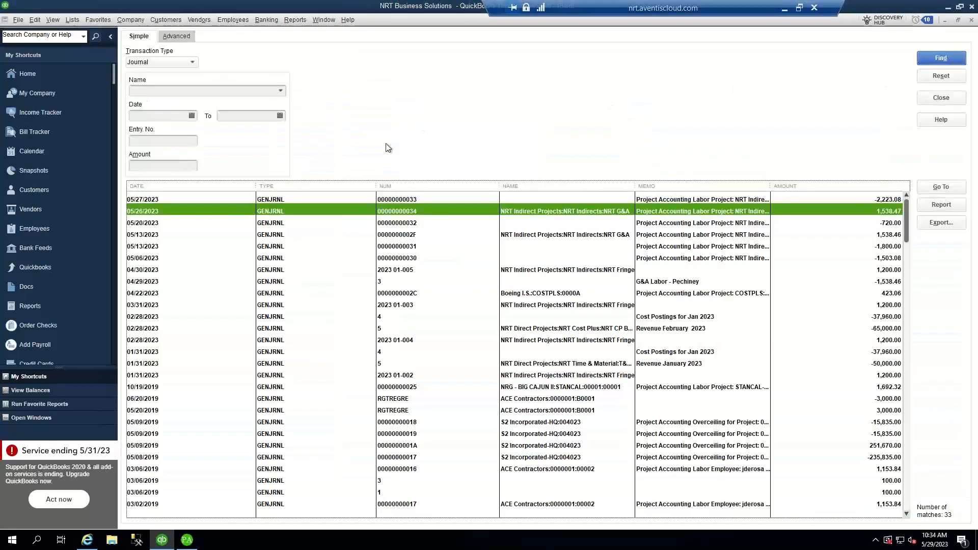
pyautogui.click(148, 199)
pyautogui.doubleClick(148, 200)
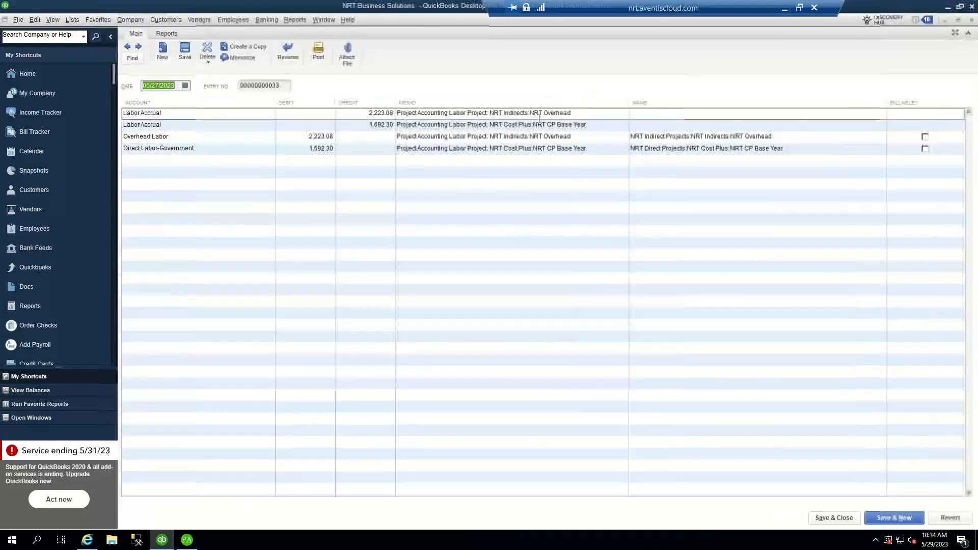